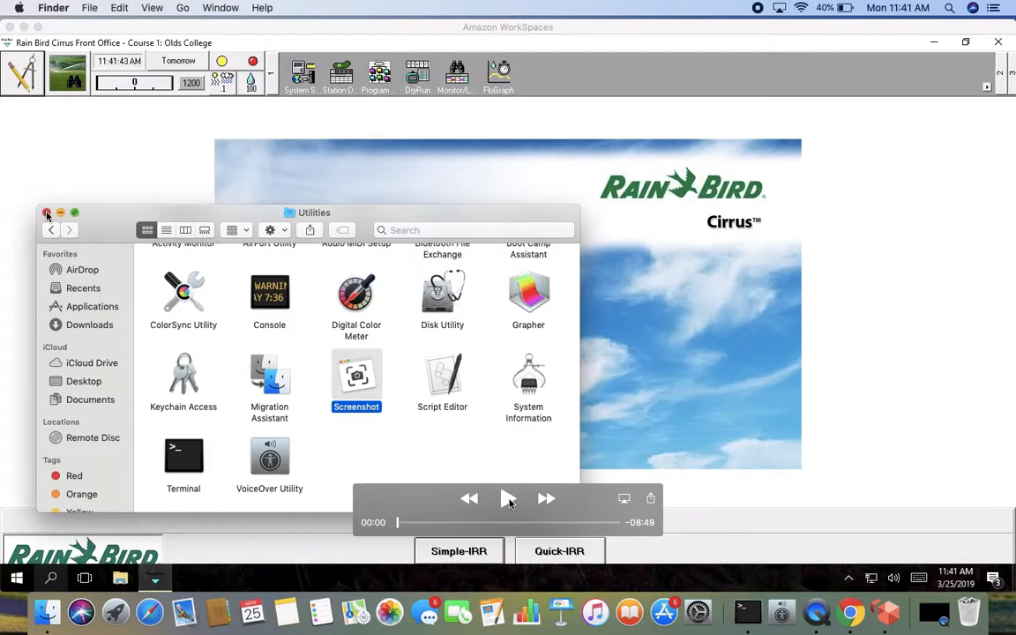
left_click(509, 500)
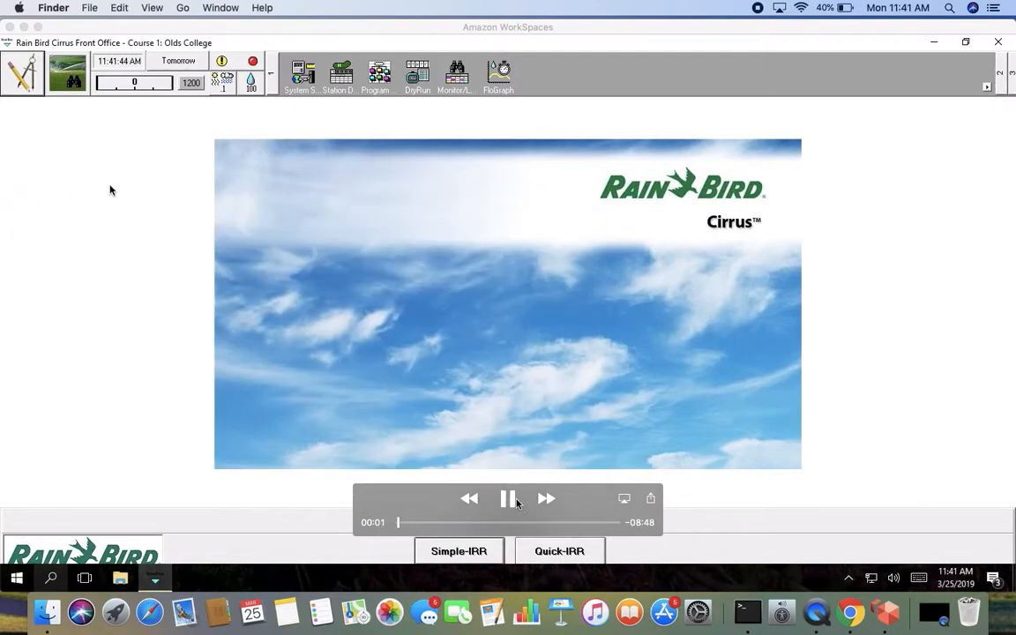
Step: Open the Program Builder map view of the course
left_click(29, 78)
left_click(29, 77)
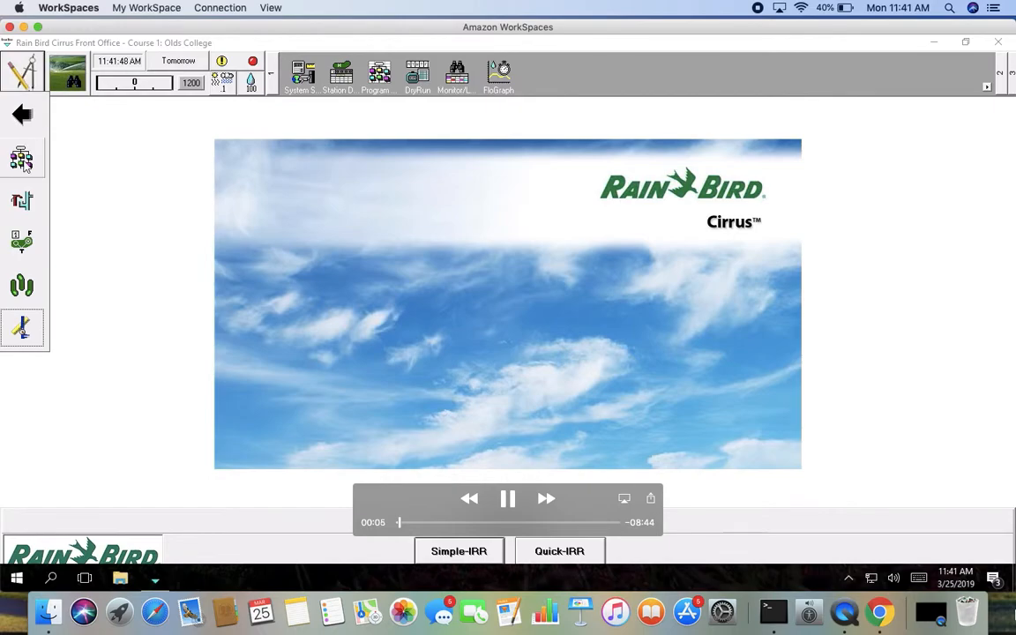
left_click(25, 166)
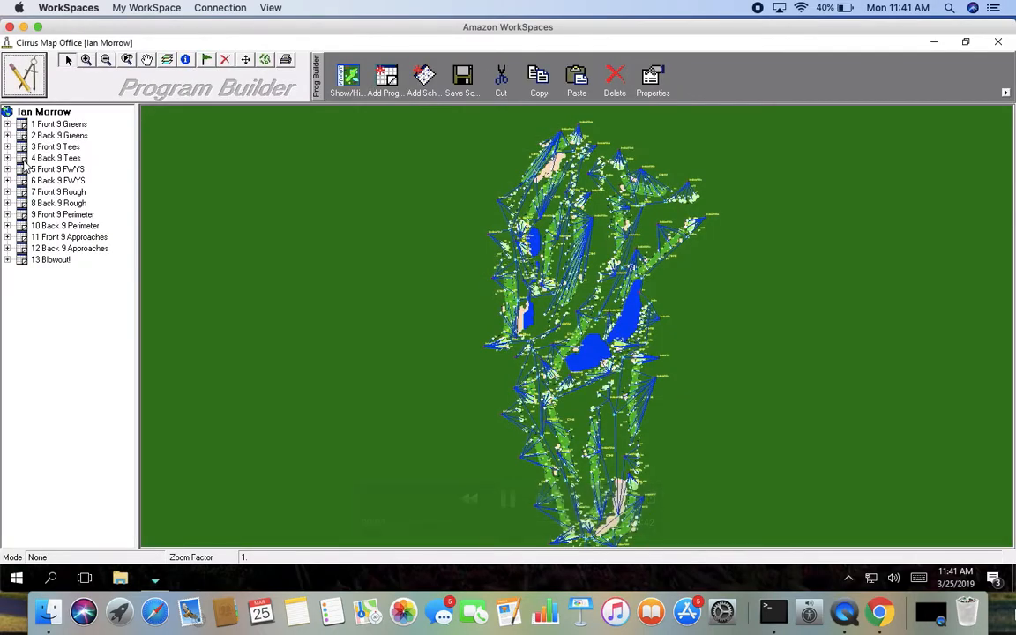
Step: Expand the 13 Blowout! program and inspect which stations each of its four schedules covers, then collapse it
left_click(50, 259)
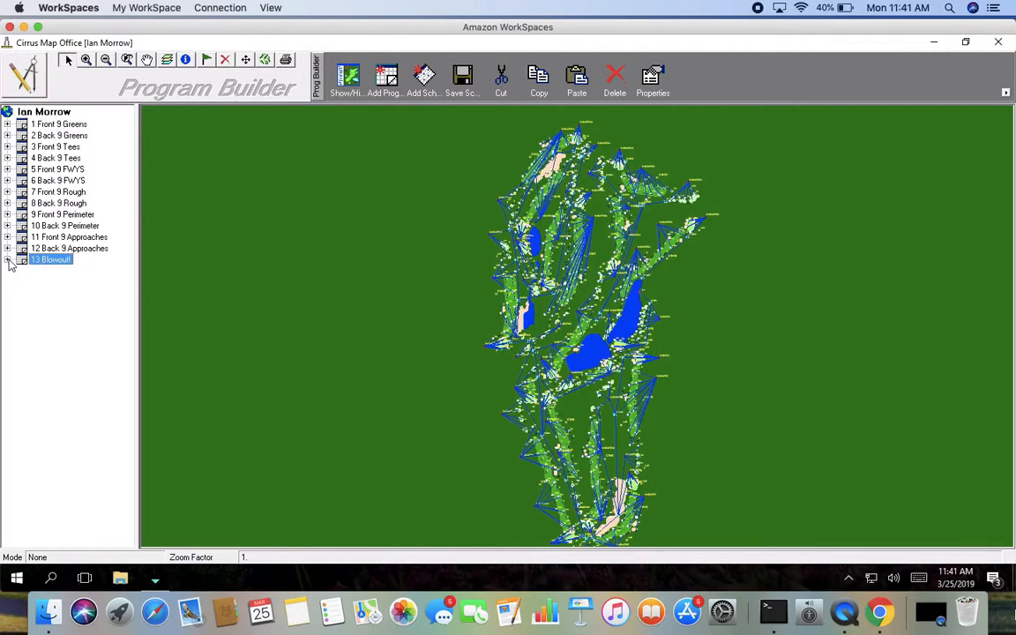
double_click(55, 261)
left_click(68, 272)
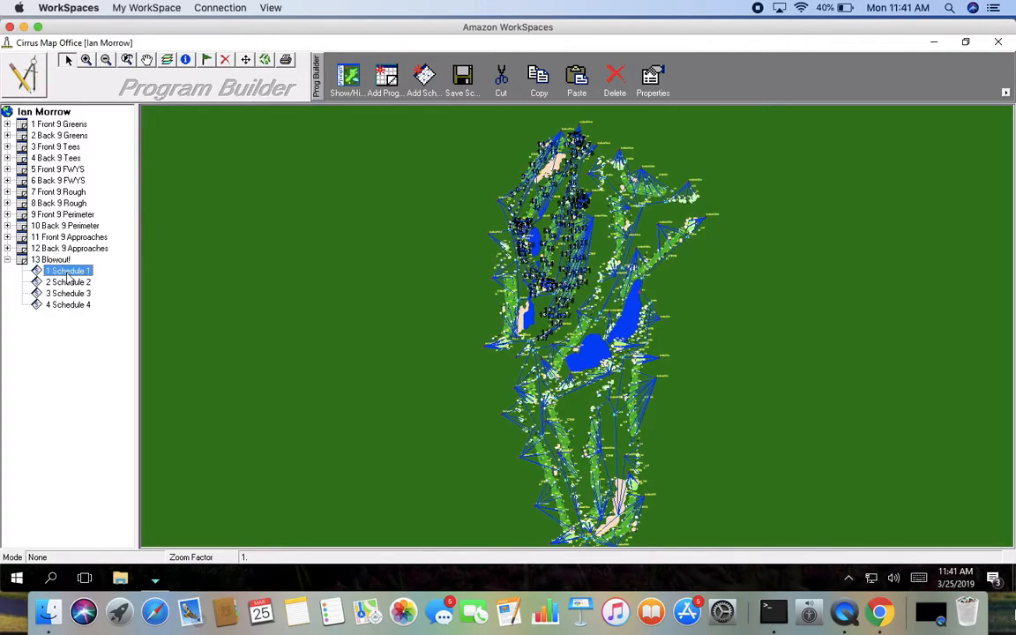
left_click(68, 282)
left_click(69, 295)
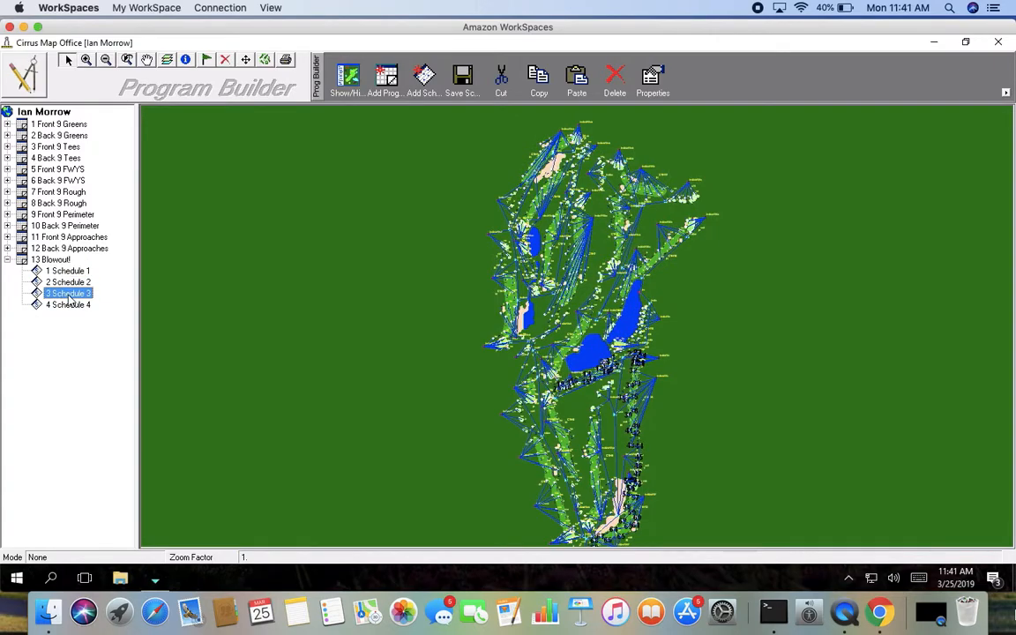
left_click(72, 307)
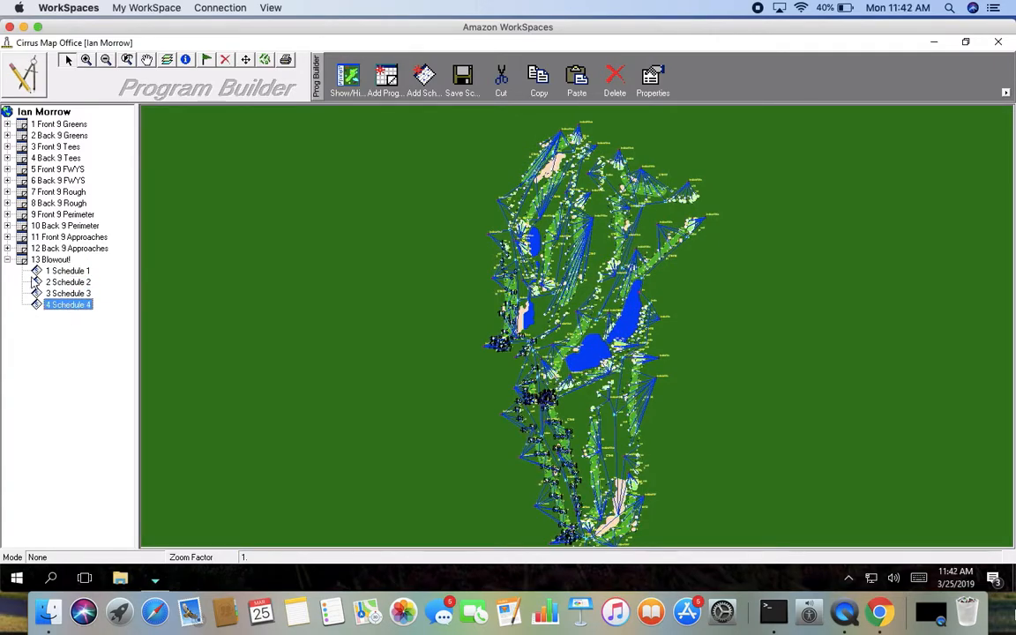
left_click(8, 261)
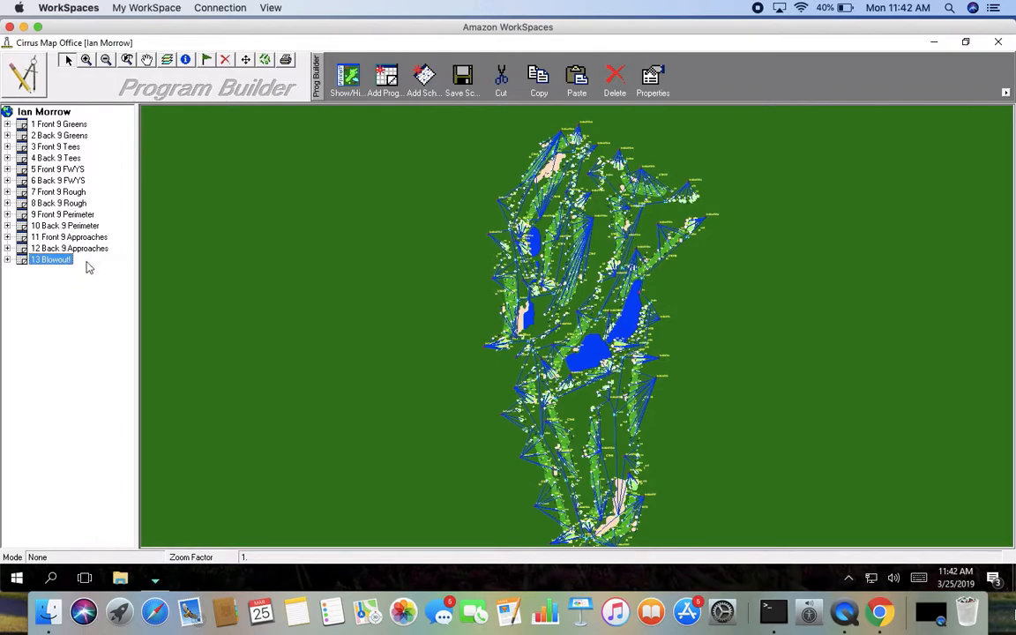
Step: Add a new Standard program named blowout 2 with program number 14
left_click(382, 84)
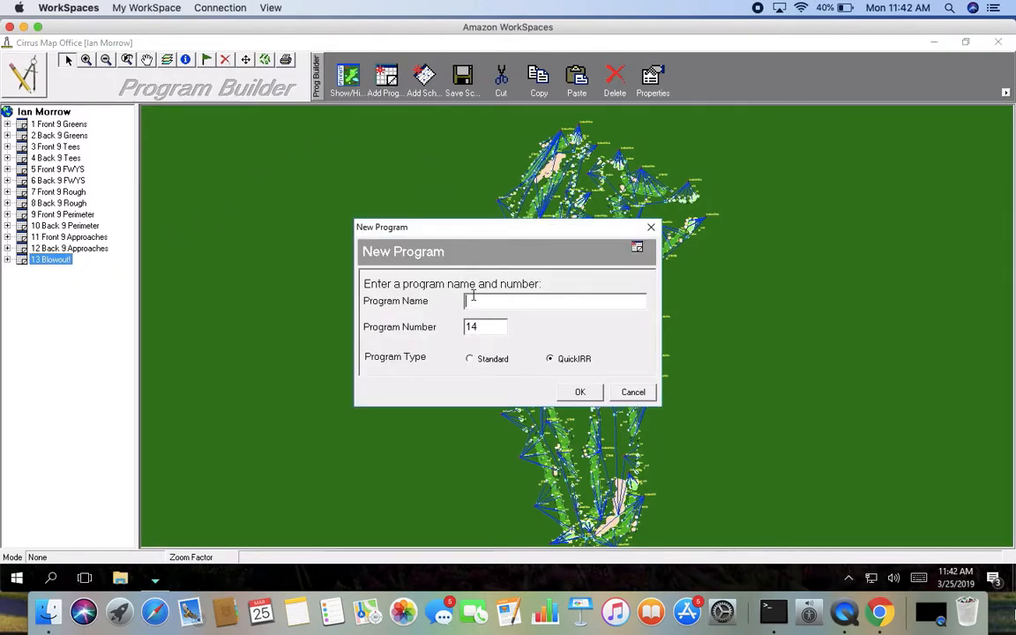
type("blowout 2")
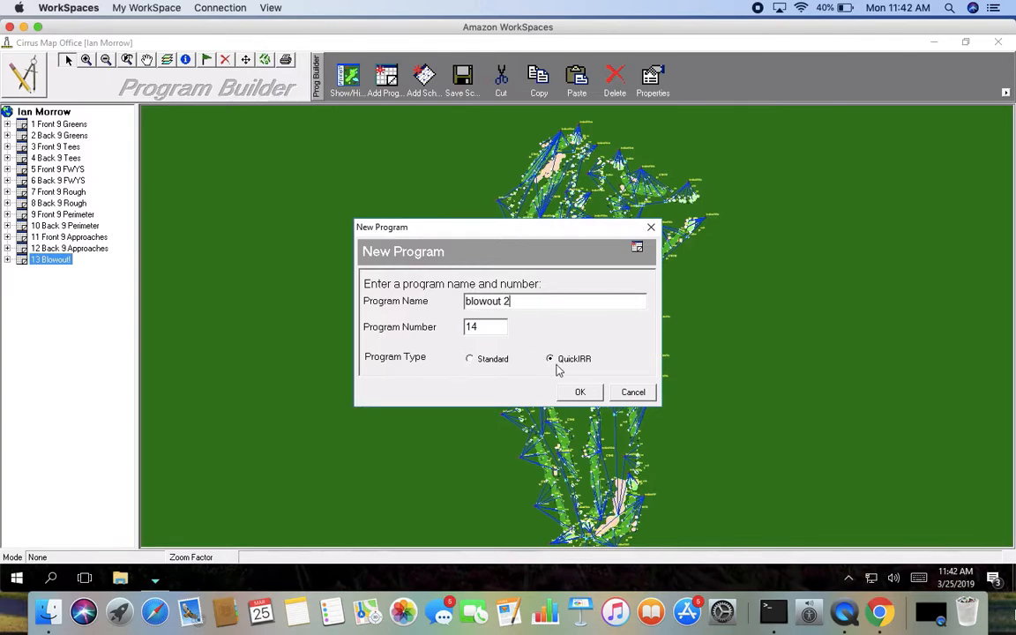
left_click(471, 362)
left_click(579, 392)
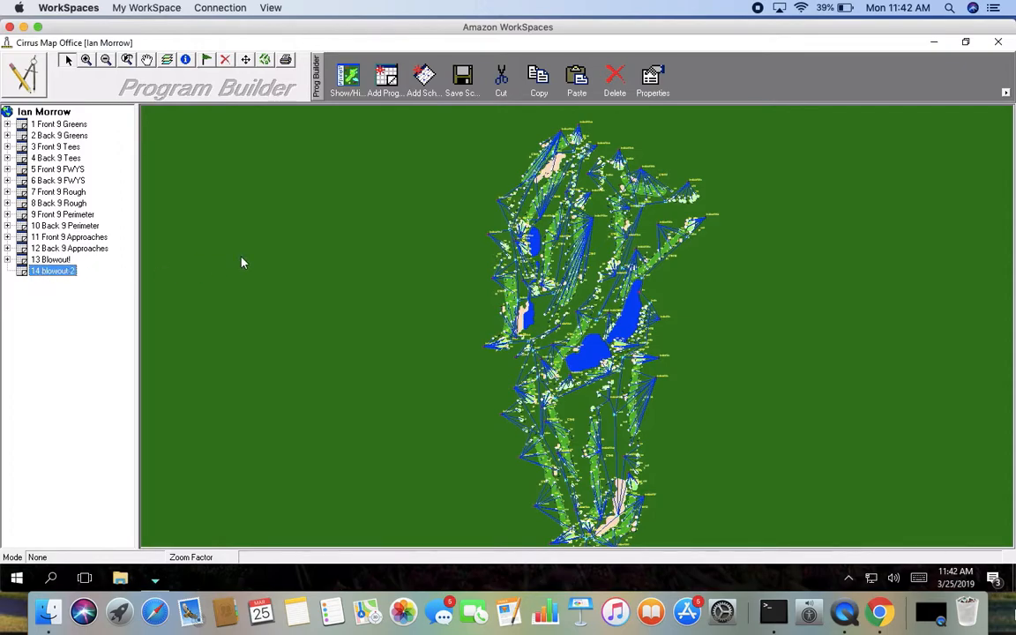
Step: Add a By Station schedule named schedule 1, number 1, to the blowout 2 program
left_click(424, 79)
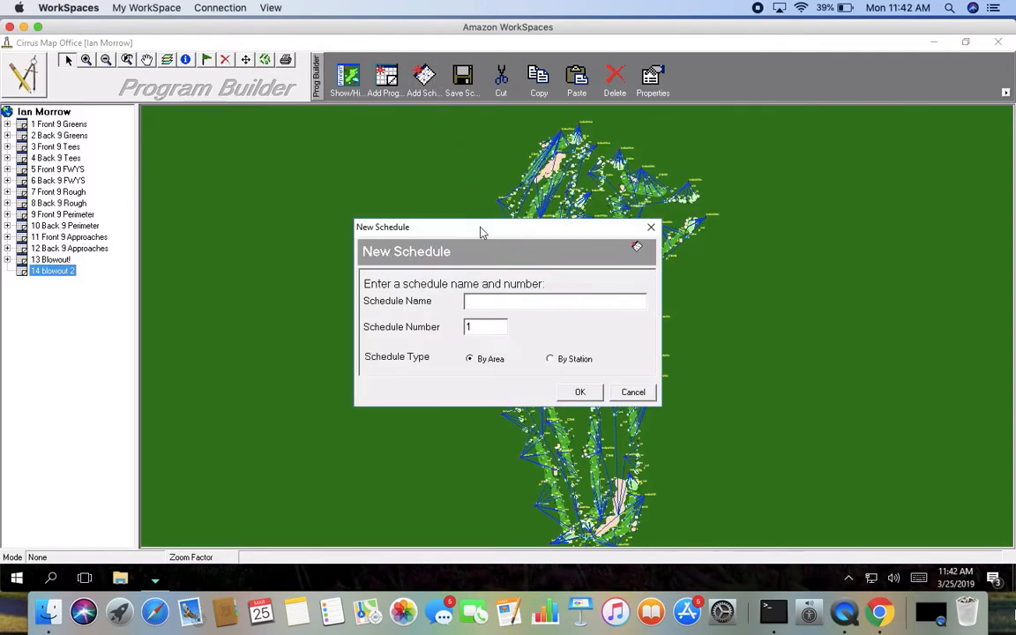
type("schedule 1")
left_click(552, 361)
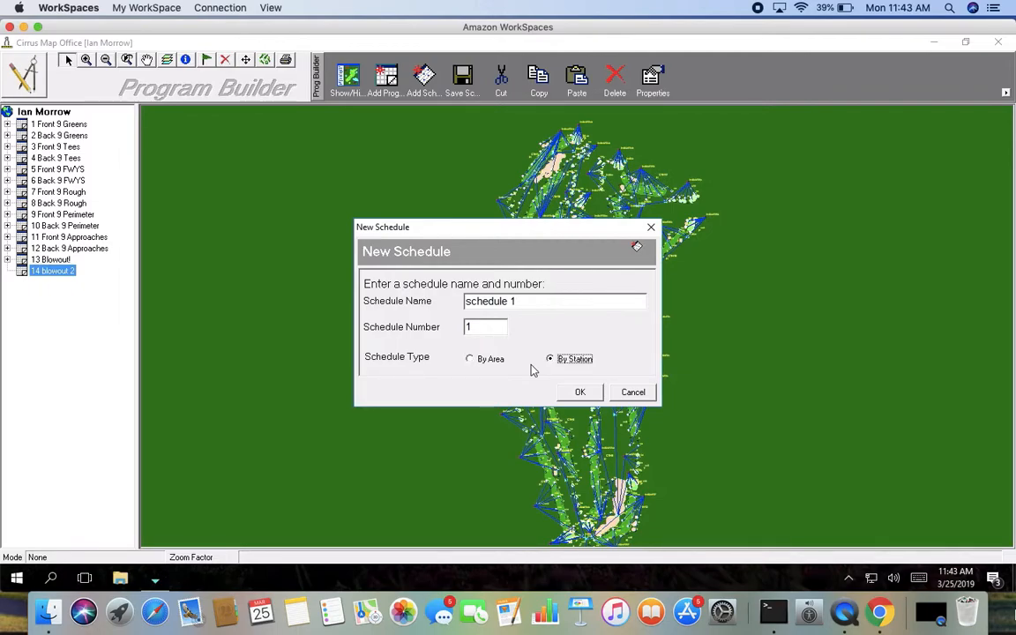
left_click(580, 393)
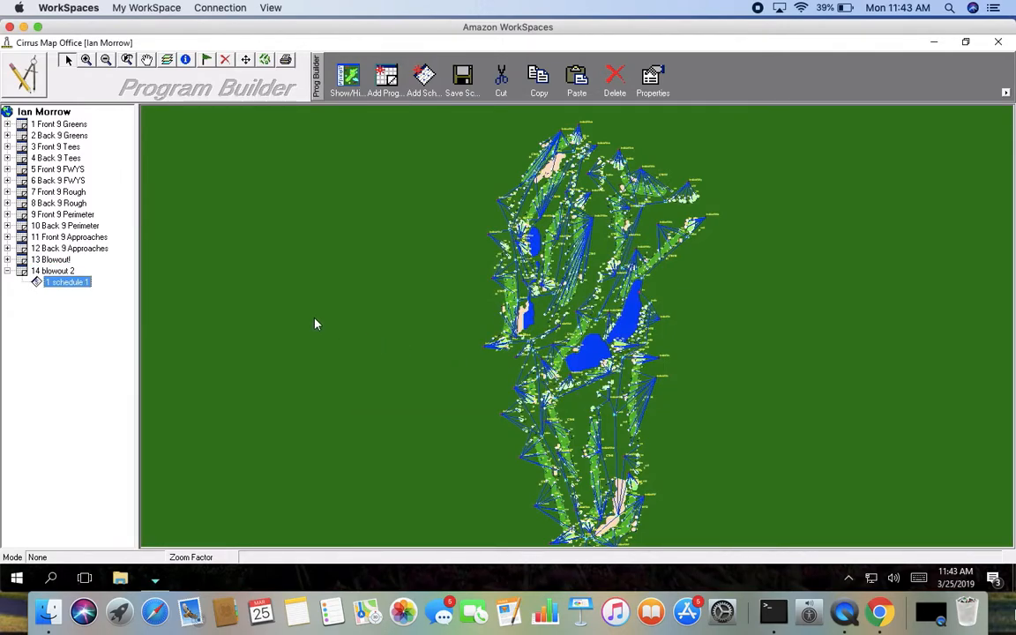
Step: Delete the 14 blowout 2 program
left_click(86, 60)
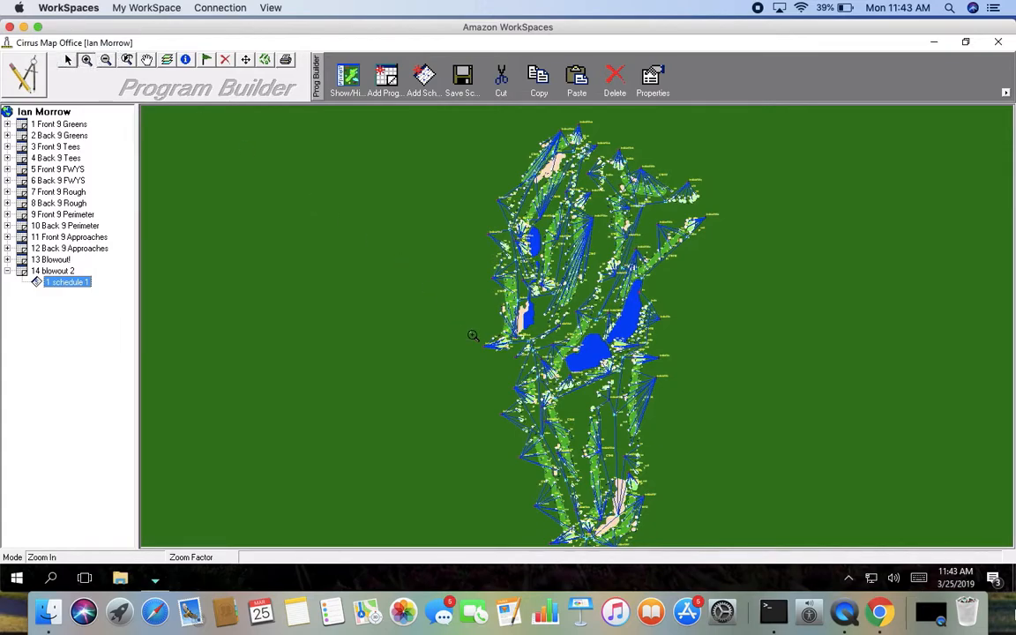
left_click(42, 271)
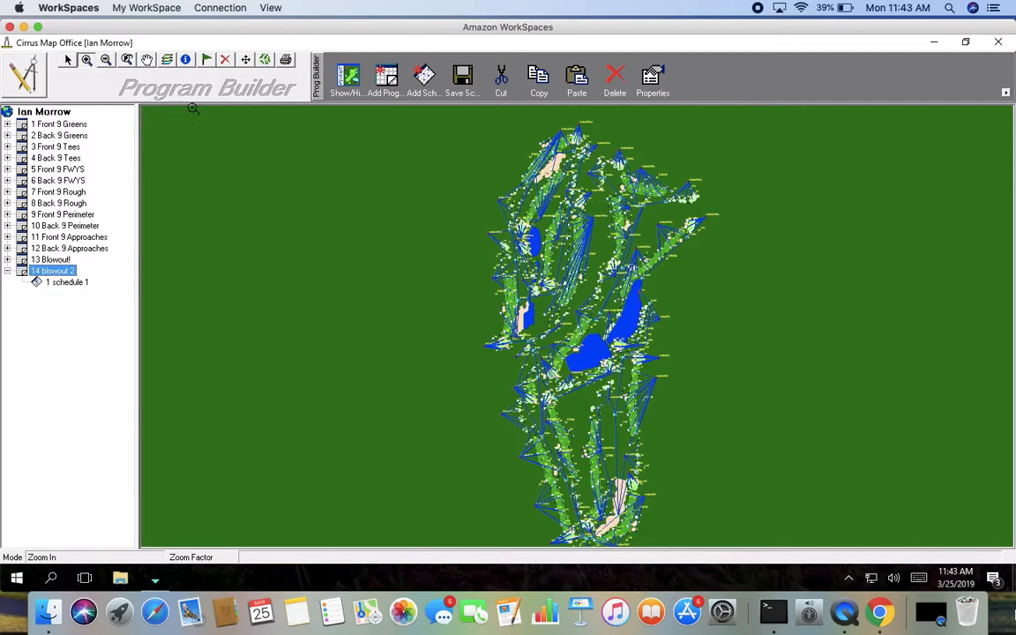
left_click(620, 79)
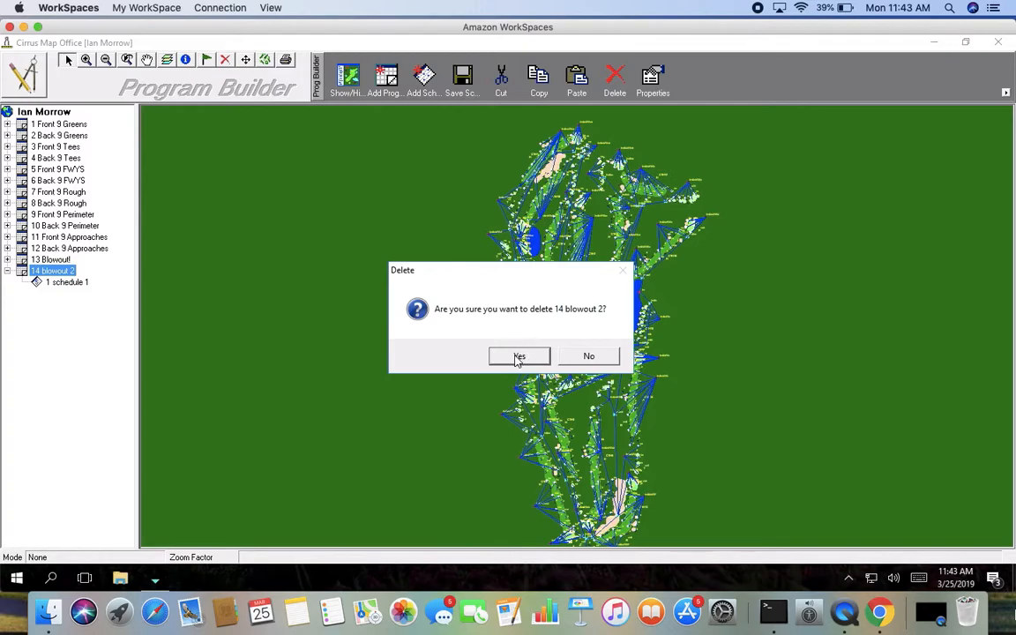
left_click(519, 357)
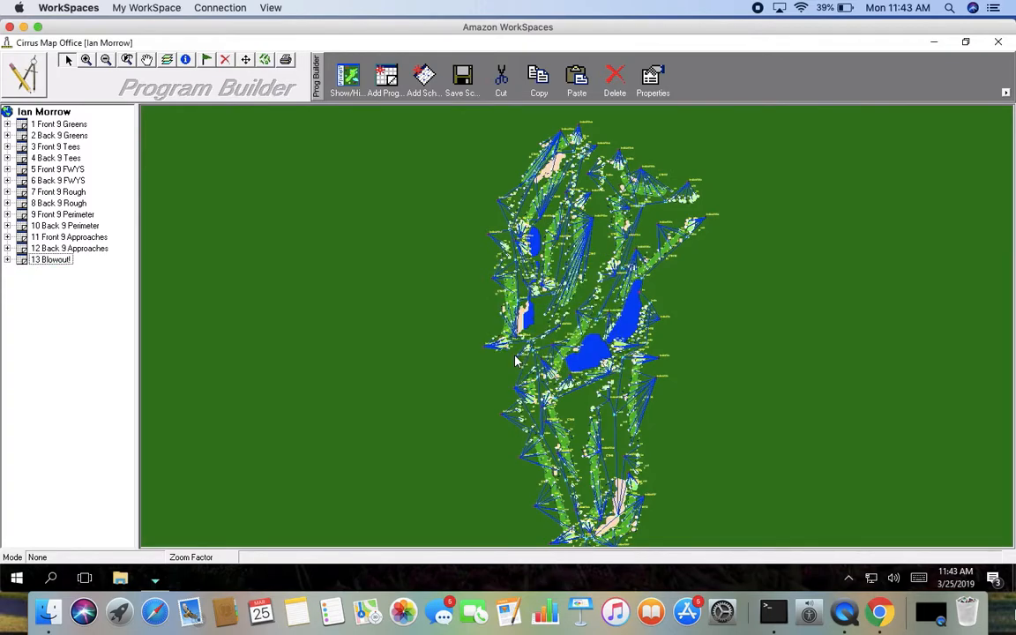
Step: Select Schedule 3 of the Blowout! program and add the stations near hole C1H4's tee to it
left_click(51, 260)
double_click(51, 261)
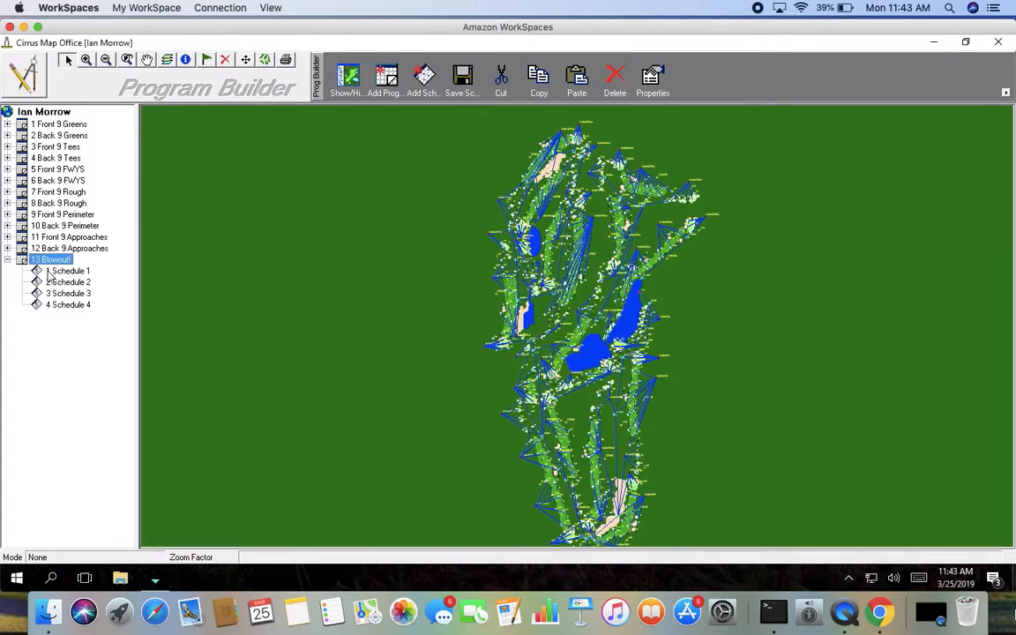
left_click(66, 294)
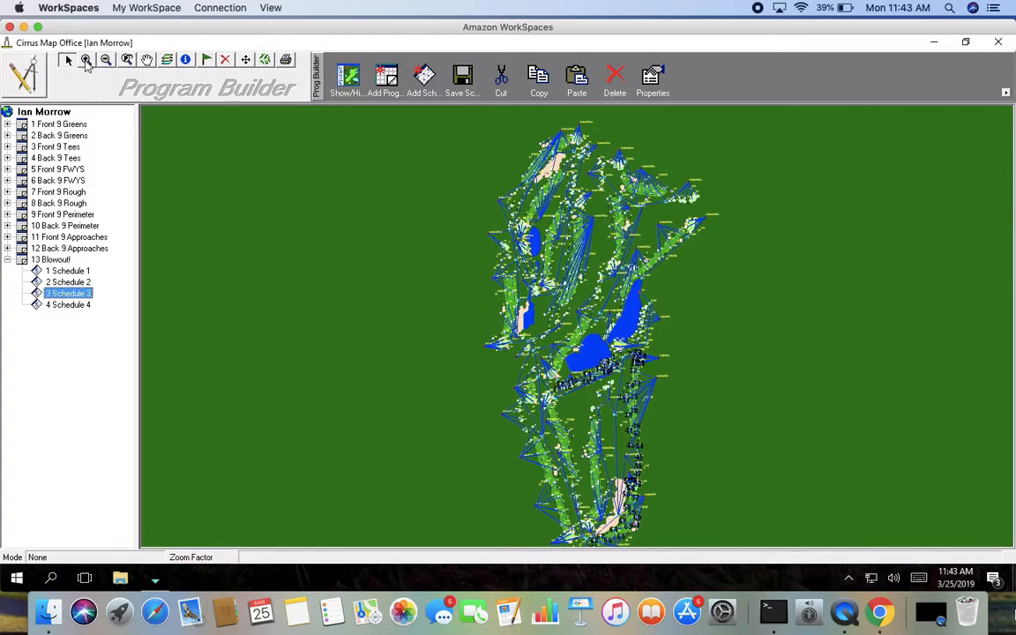
left_click(86, 60)
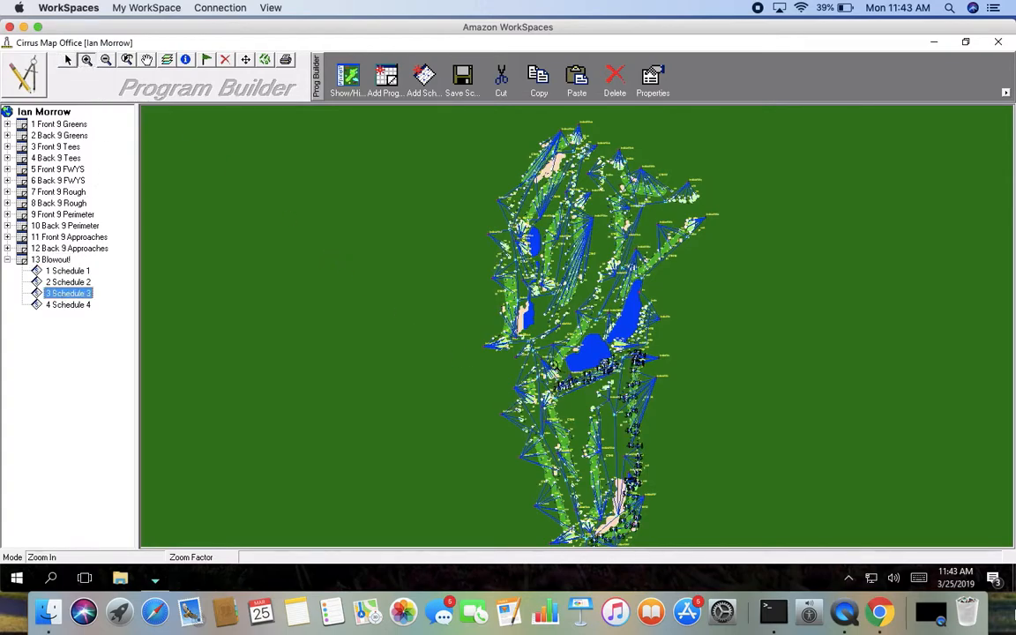
left_click_drag(551, 356, 642, 544)
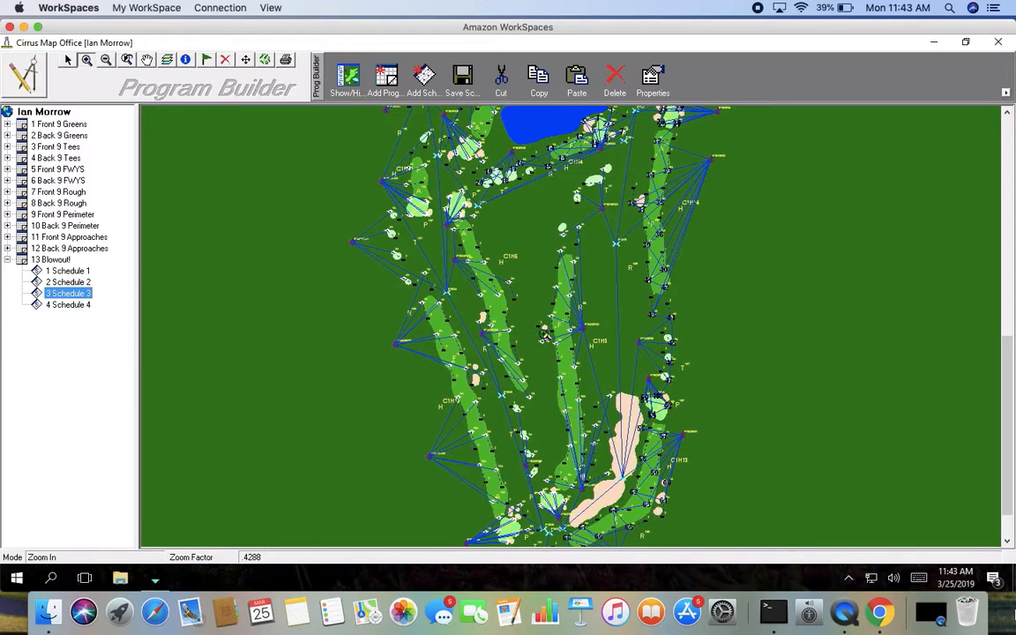
left_click_drag(536, 131, 630, 306)
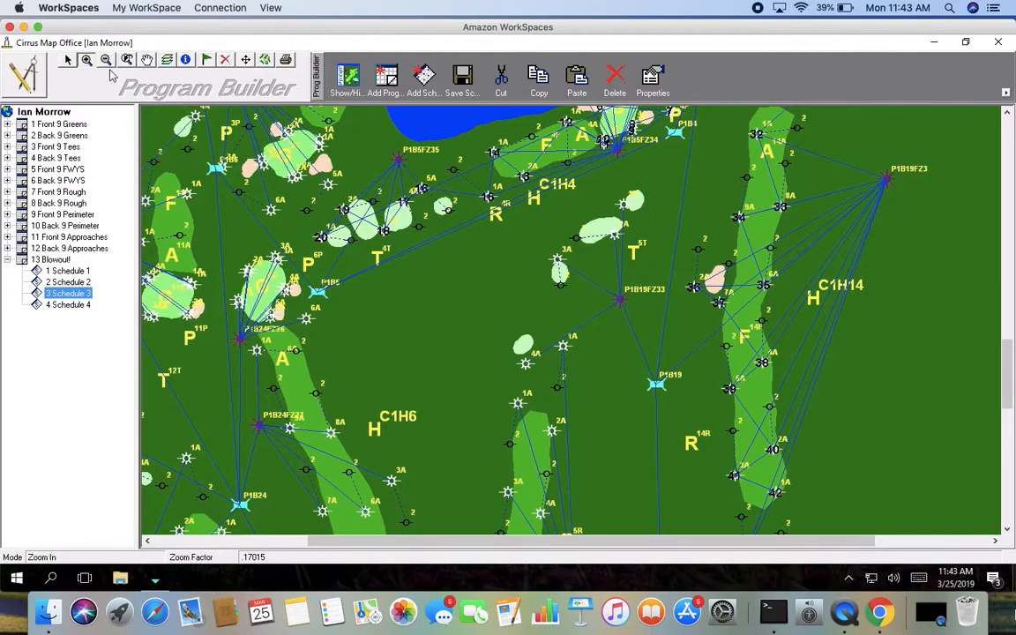
left_click(71, 60)
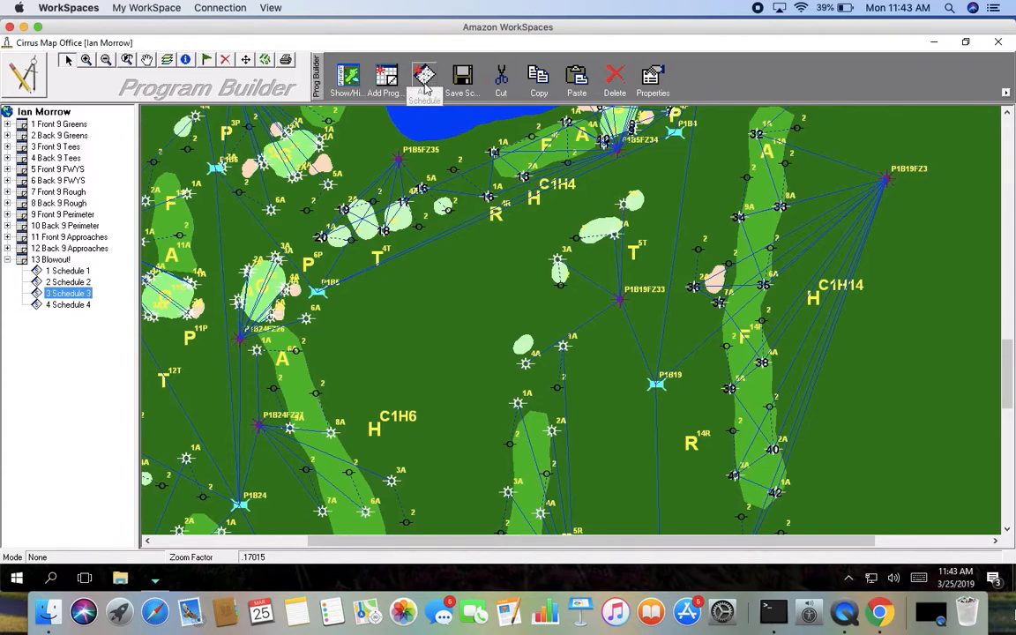
left_click(623, 205)
left_click(618, 235)
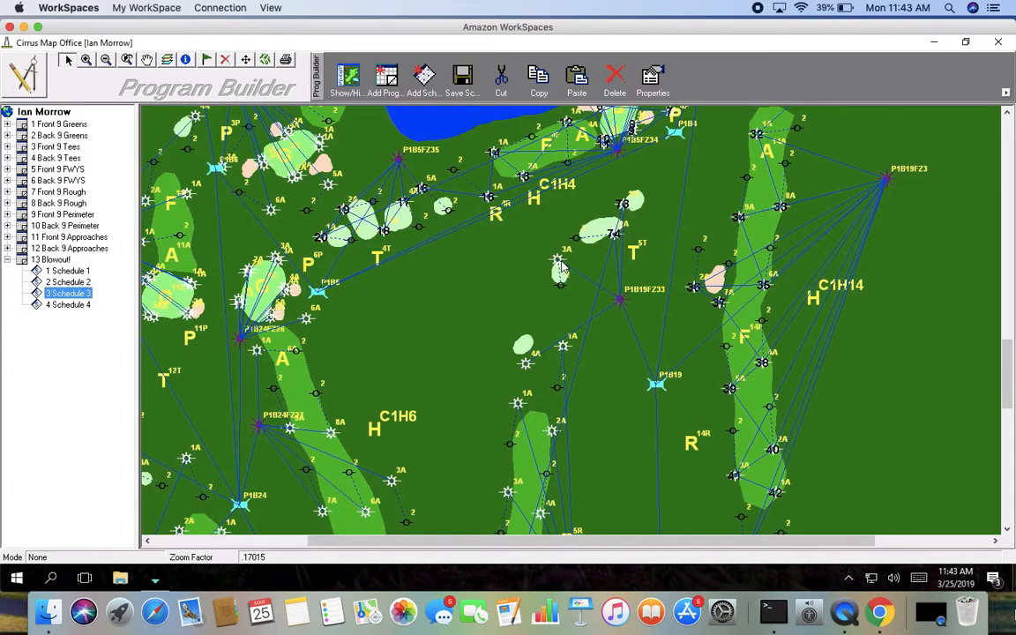
left_click(562, 345)
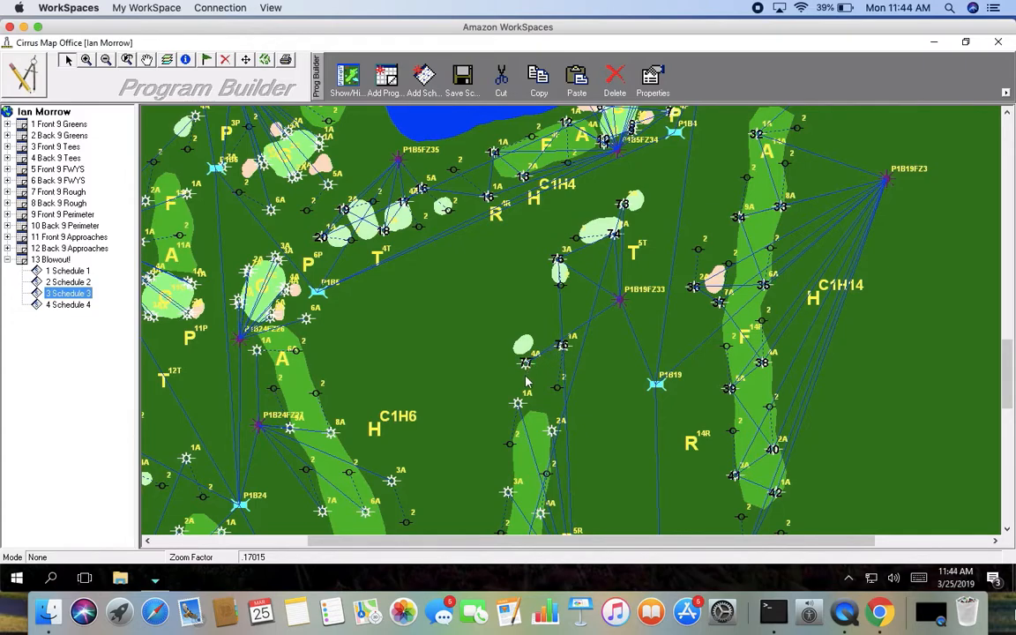
Step: Add the next stations down the fairway toward hole C1H5 to Schedule 3 in order
left_click(518, 406)
left_click(553, 432)
left_click(508, 492)
left_click(539, 512)
left_click(147, 59)
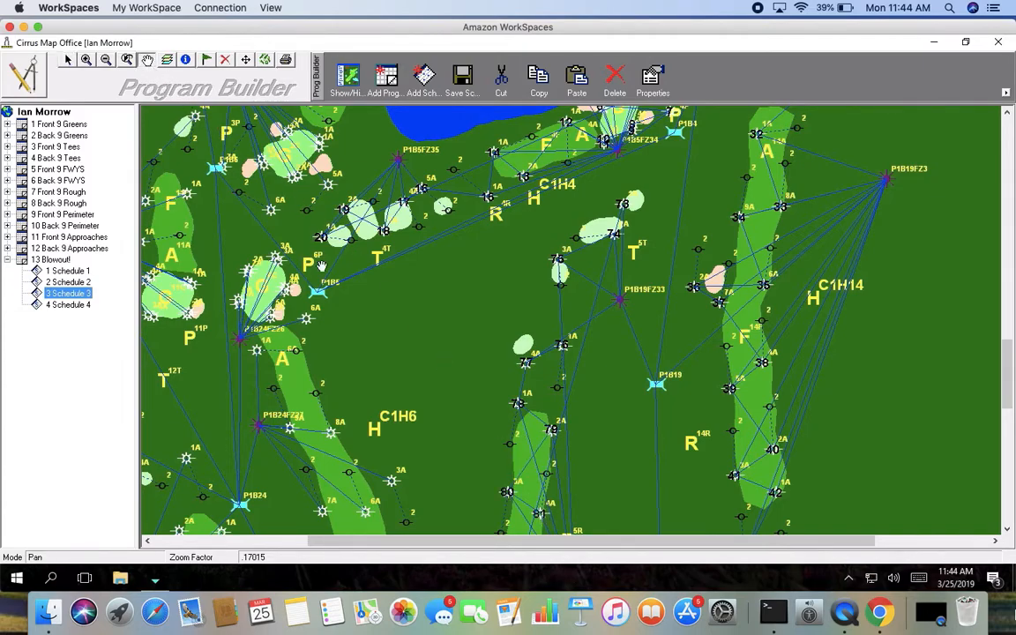
left_click_drag(467, 464, 472, 229)
left_click_drag(442, 326, 422, 229)
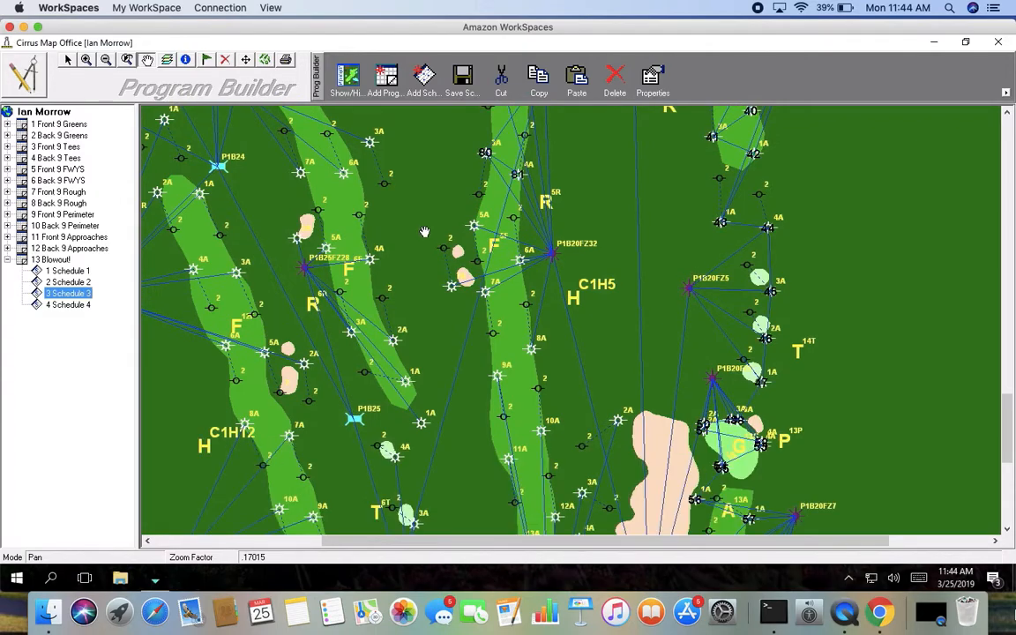
left_click(68, 59)
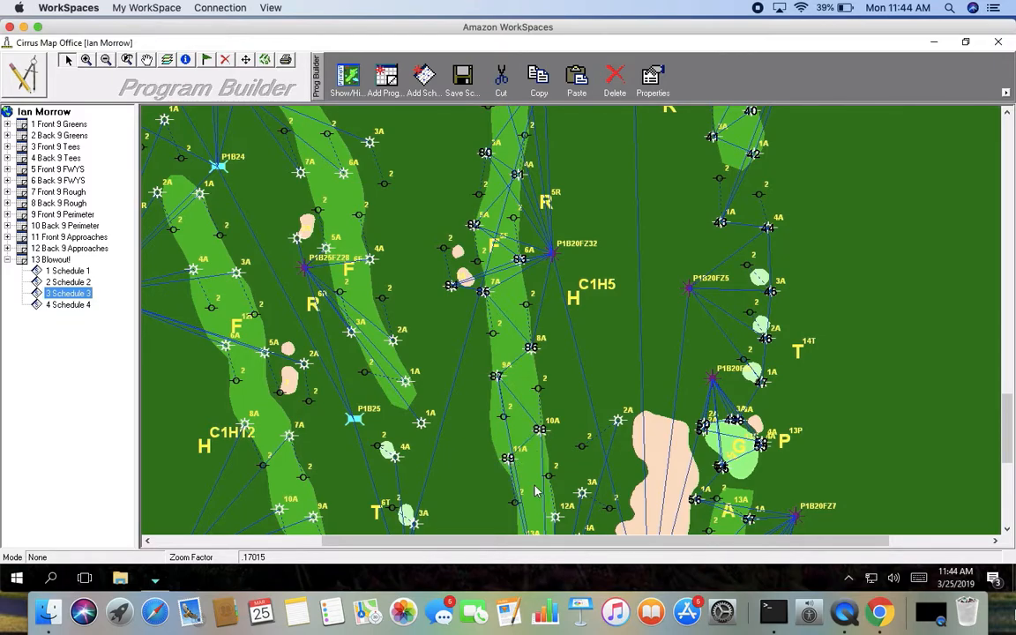
left_click(617, 422)
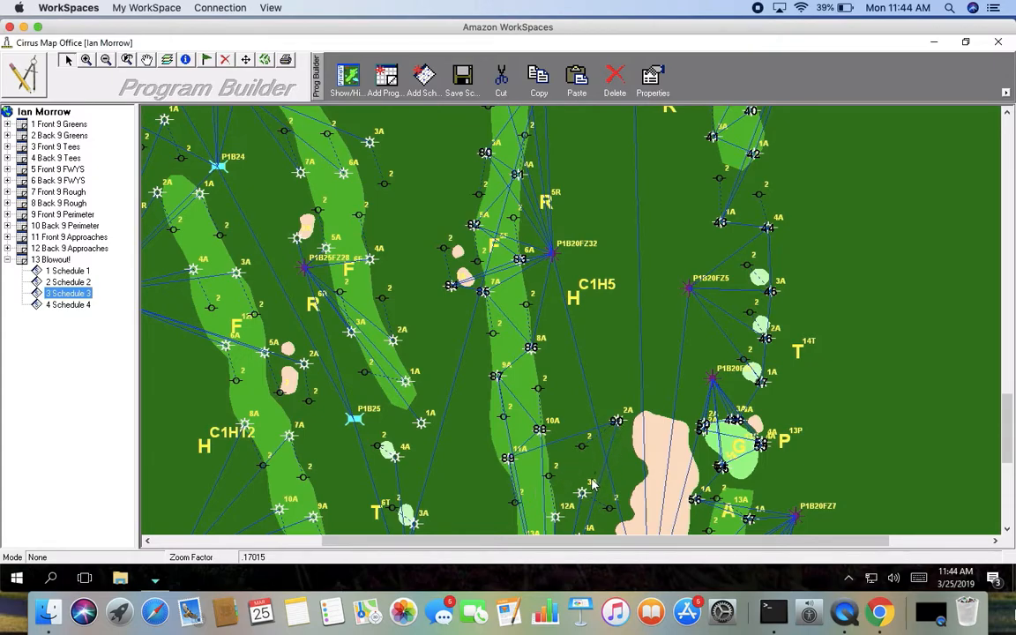
left_click(555, 516)
Step: Add the stations around hole C1H13's fairway and green area to Schedule 3
left_click(146, 59)
left_click_drag(467, 454, 414, 254)
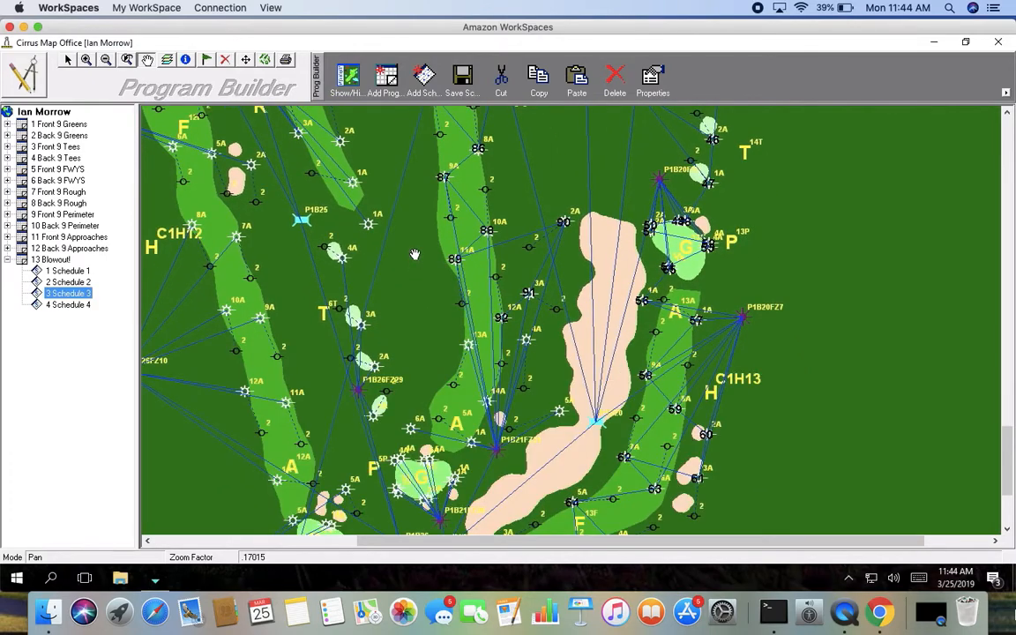
left_click_drag(412, 337, 423, 302)
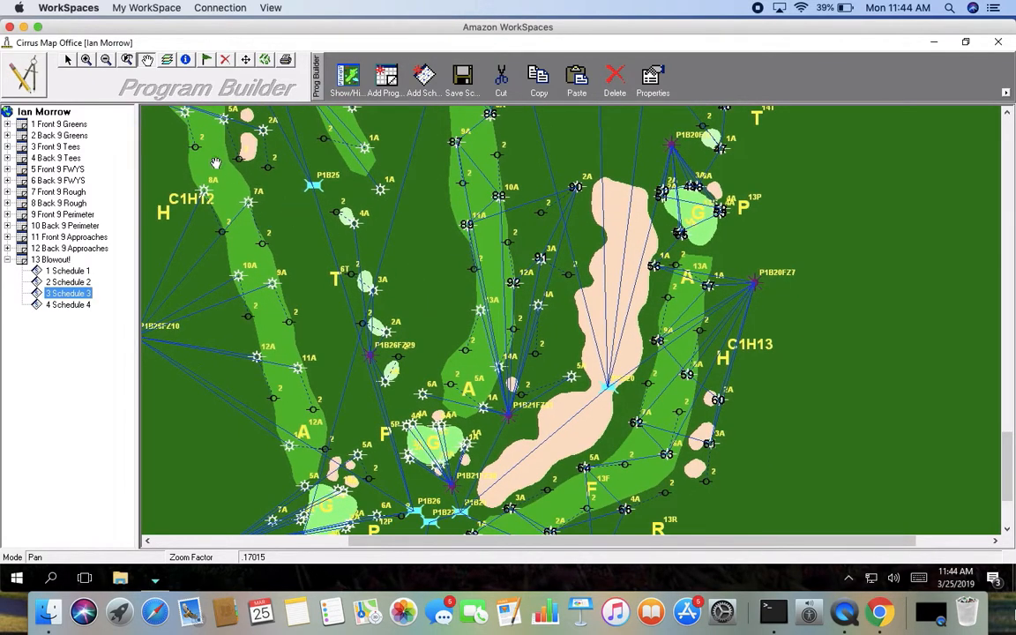
left_click(68, 59)
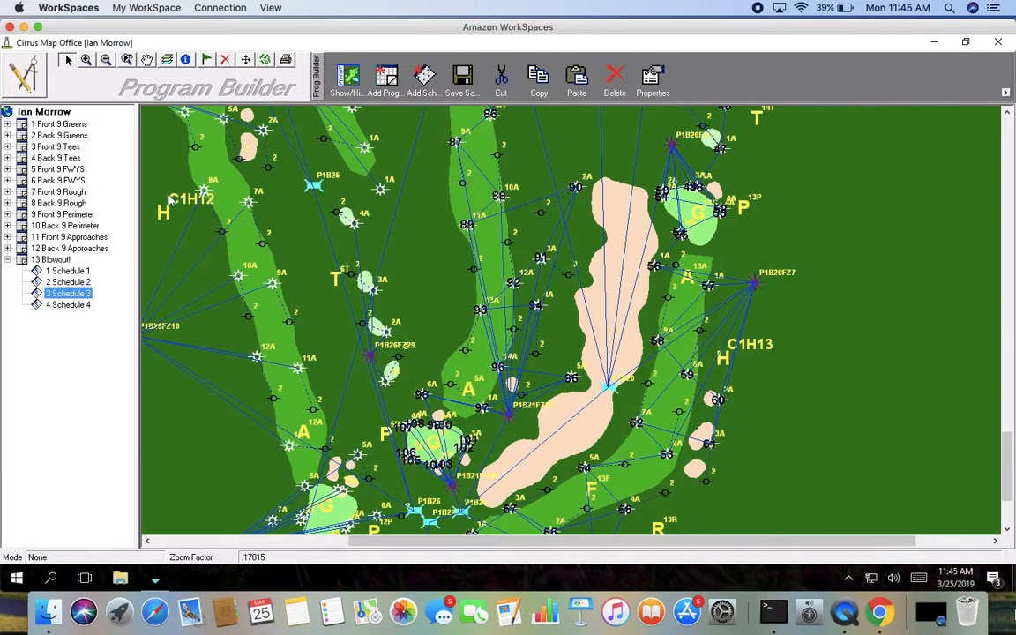
Step: Open the Blowout! program's properties and turn on Forced Progression and Sequential operation
left_click(50, 260)
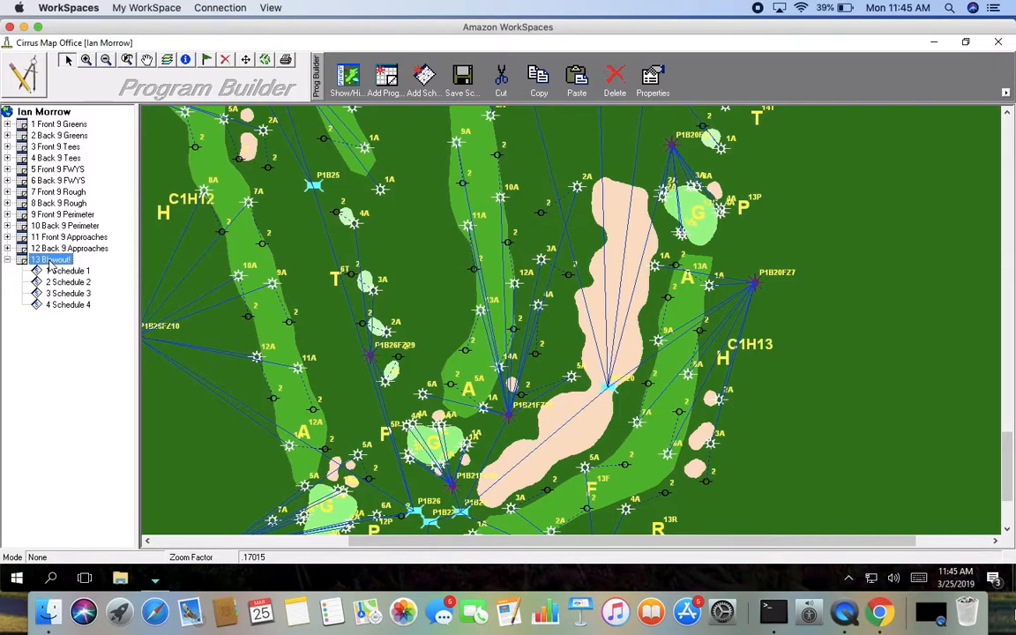
right_click(51, 264)
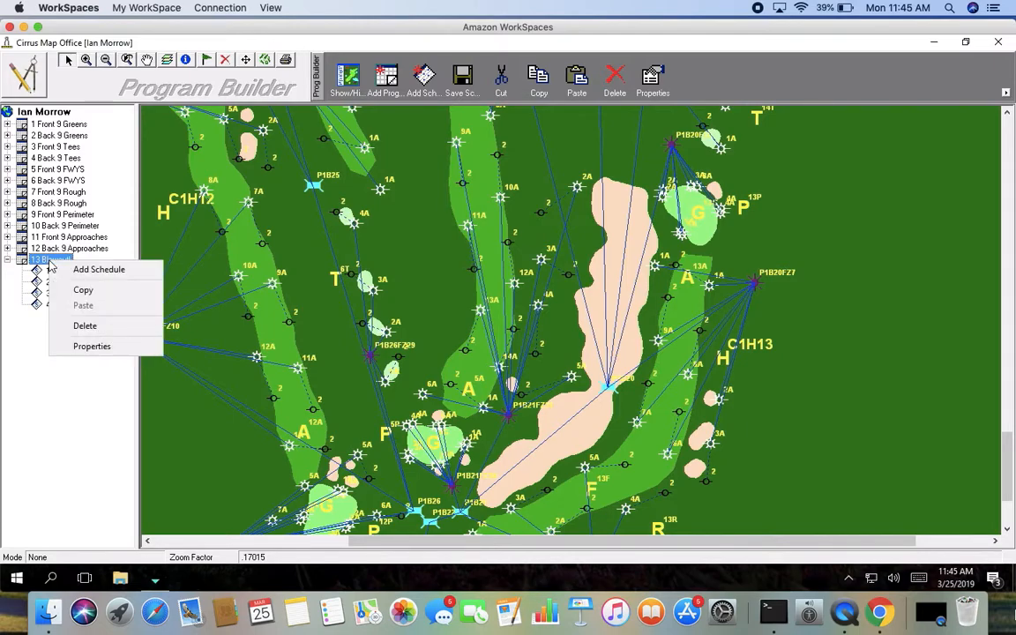
left_click(92, 346)
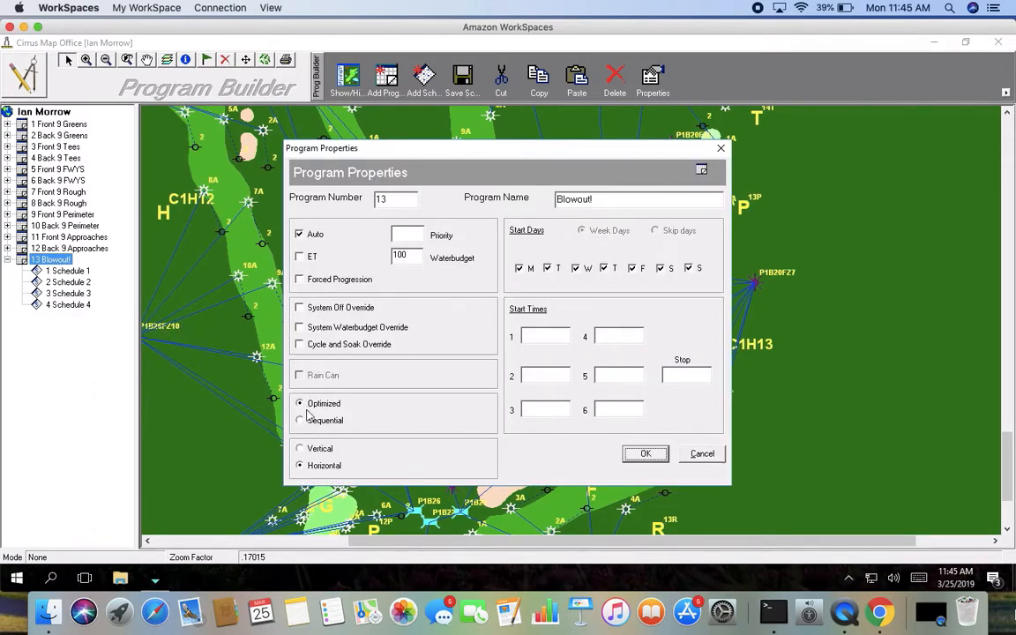
left_click(300, 281)
left_click(300, 421)
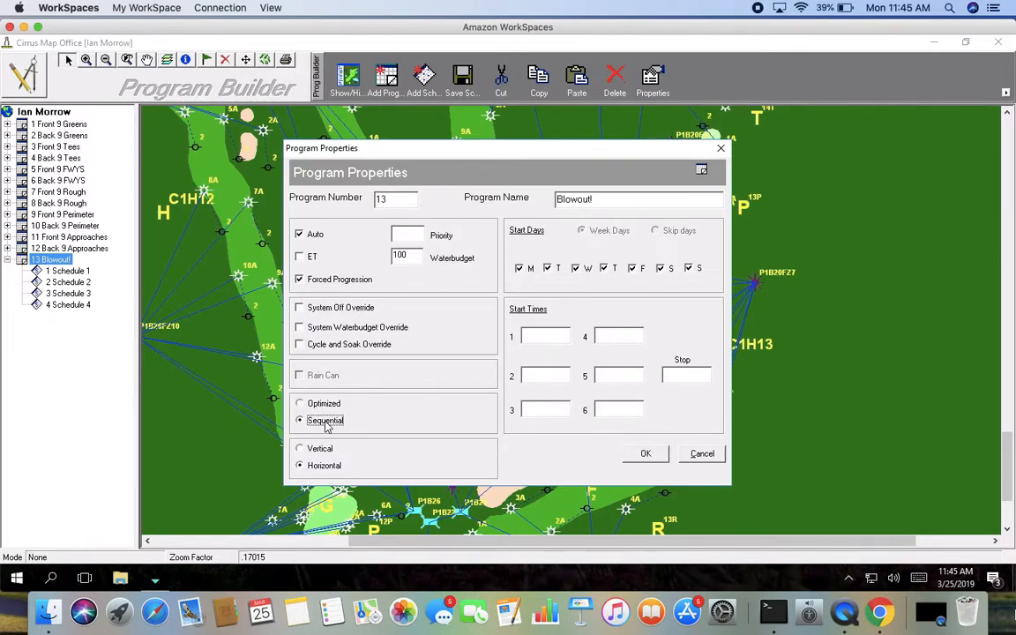
left_click(646, 454)
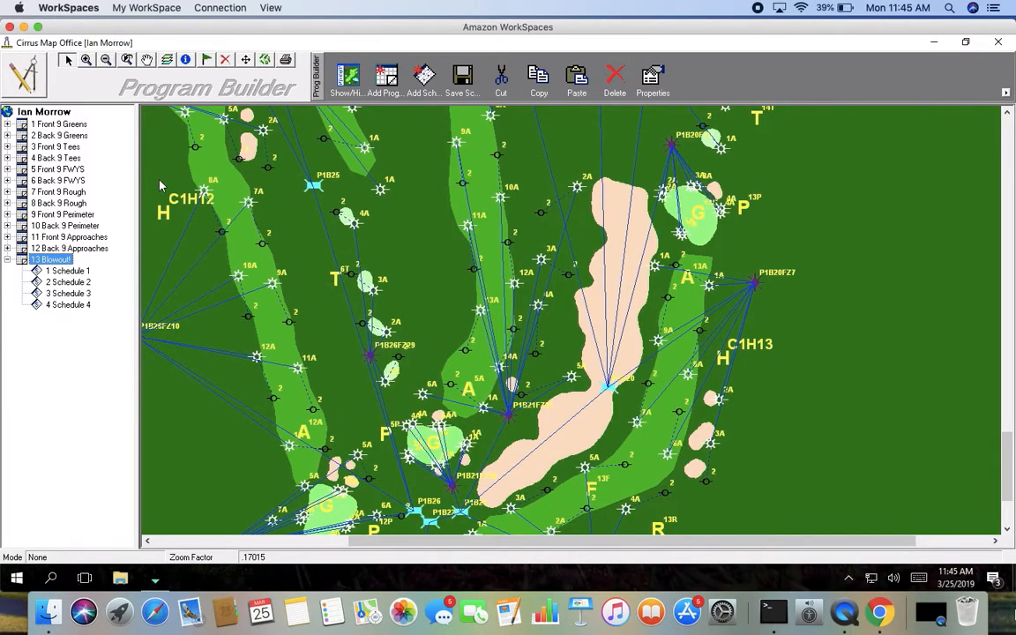
Step: Return to the front office and set the Blowout! program's first start time to 08:00 AM
left_click(27, 77)
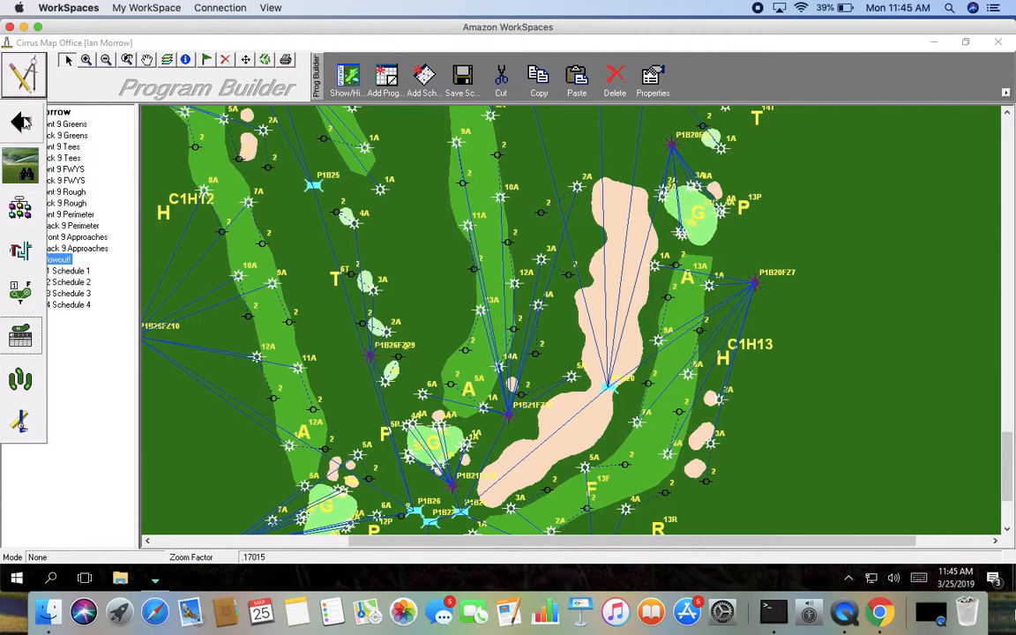
left_click(22, 122)
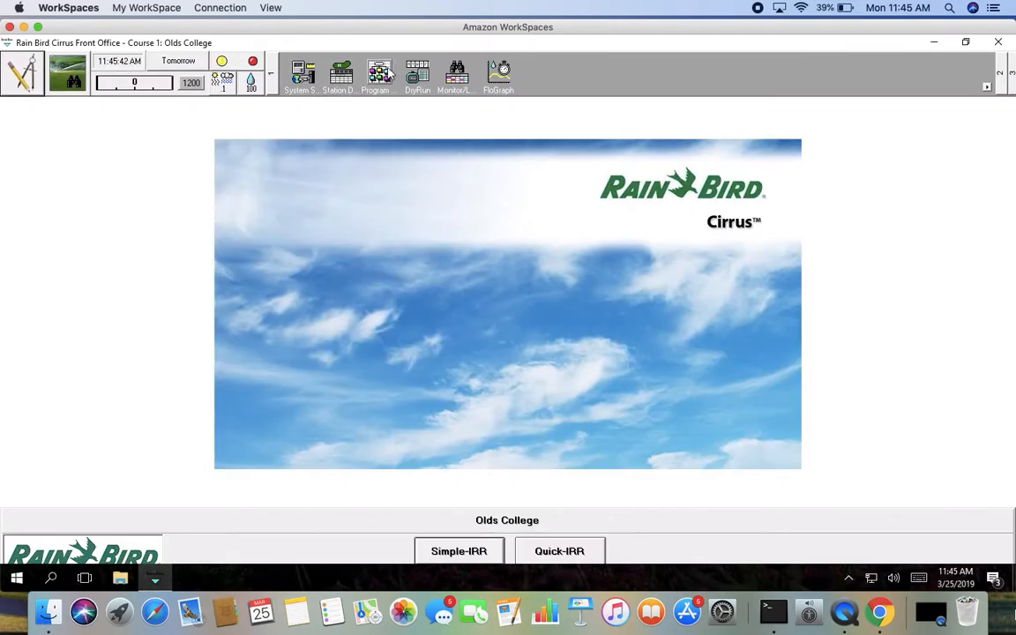
left_click(384, 76)
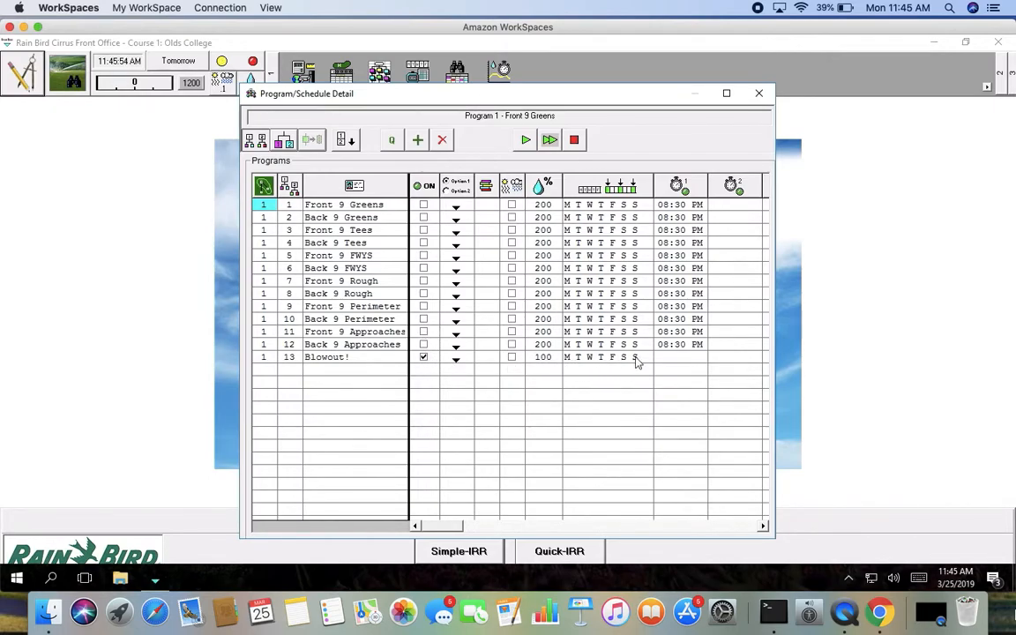
left_click(679, 361)
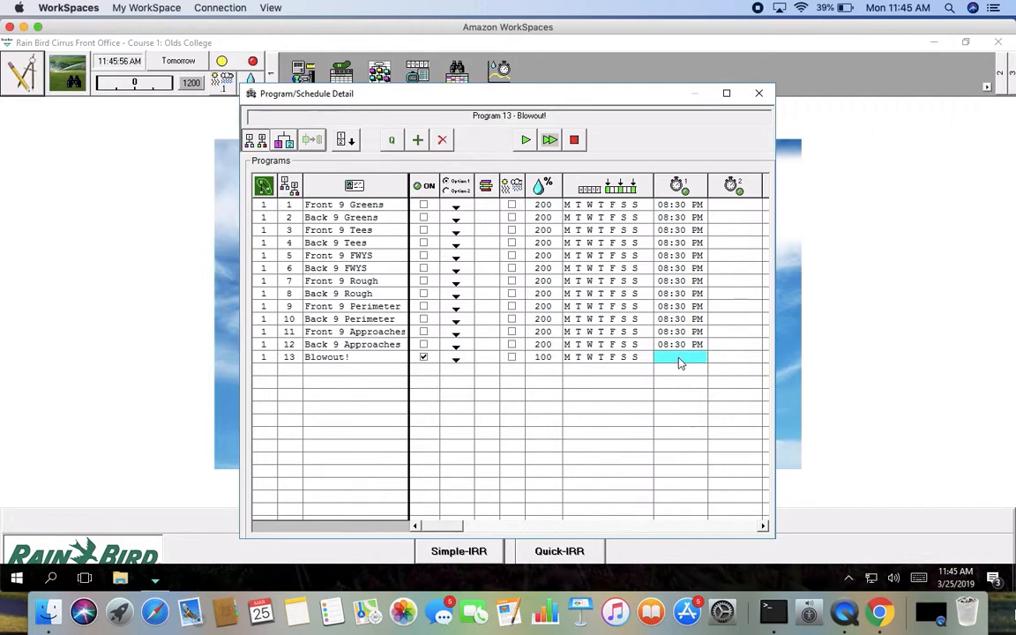
type("8:00am")
key("Tab")
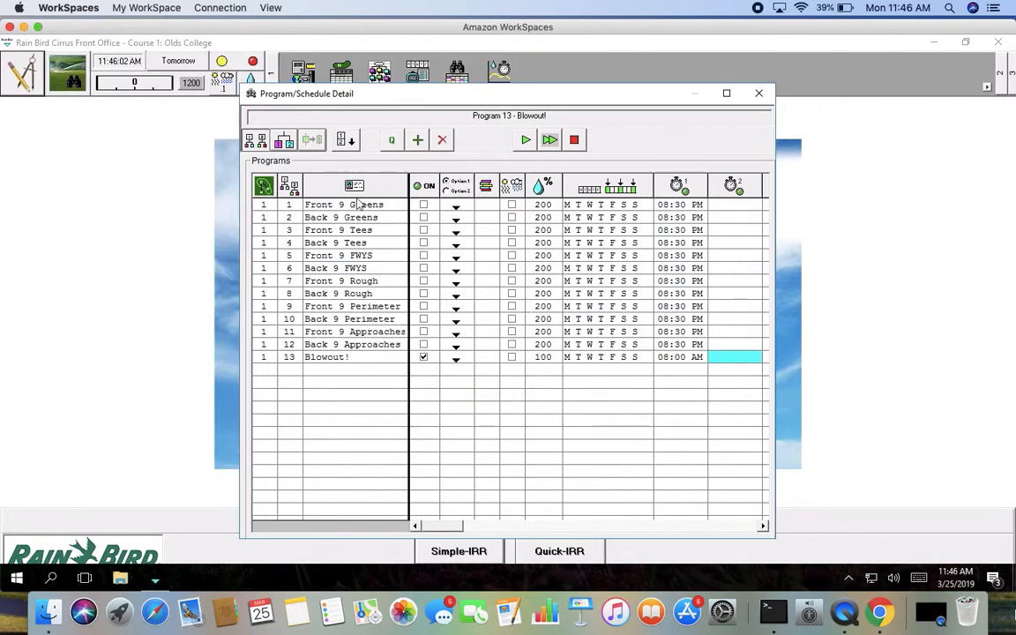
Step: Open the Blowout! program's schedules and set the station setting of all four schedules to 2
left_click(283, 142)
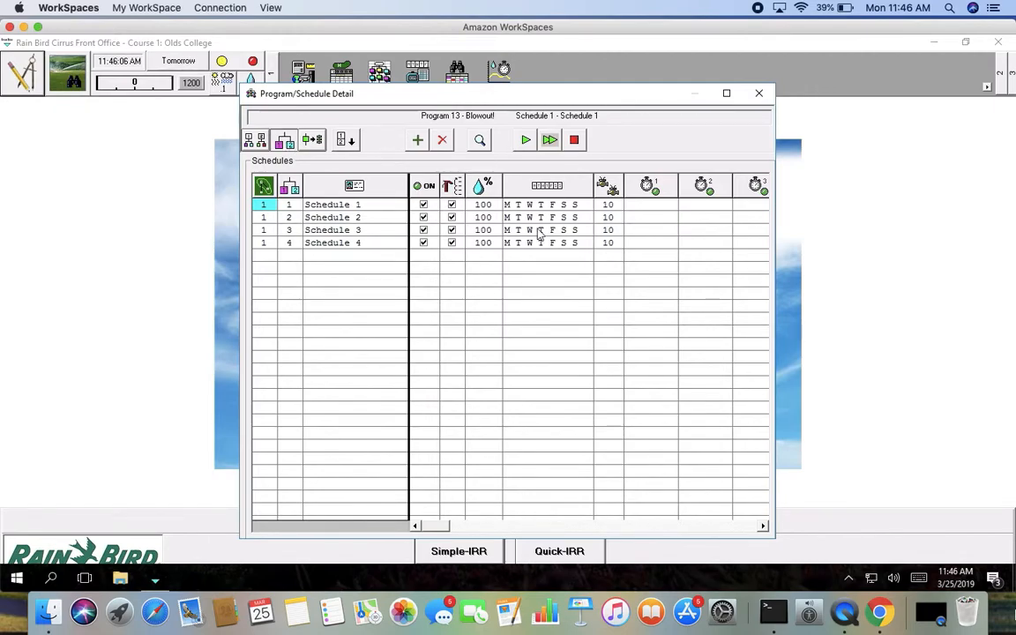
left_click(608, 206)
type("2")
key("Down")
type("2")
key("Down")
type("2")
key("Down")
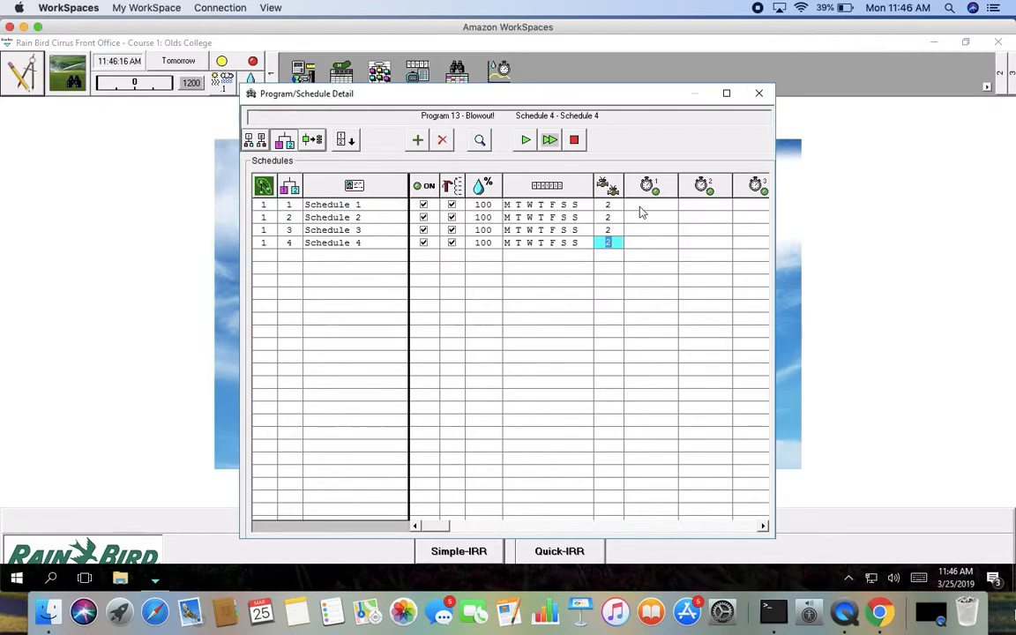
Step: Set Schedule 1's first start time to 08:00 AM and switch off Schedules 2, 3 and 4
left_click(641, 208)
type("8:00am")
key("Return")
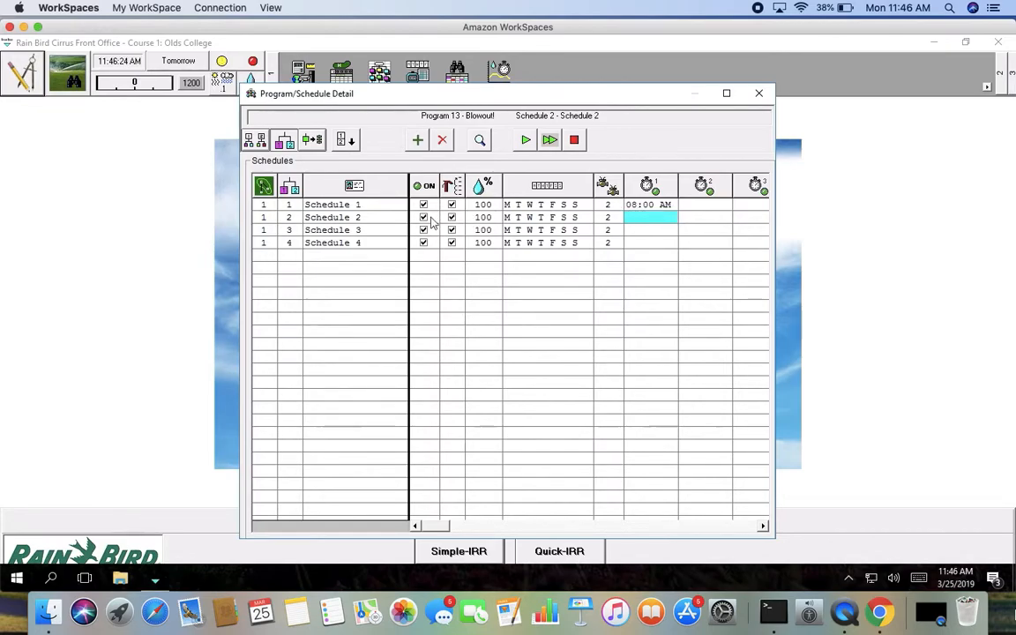
left_click(423, 218)
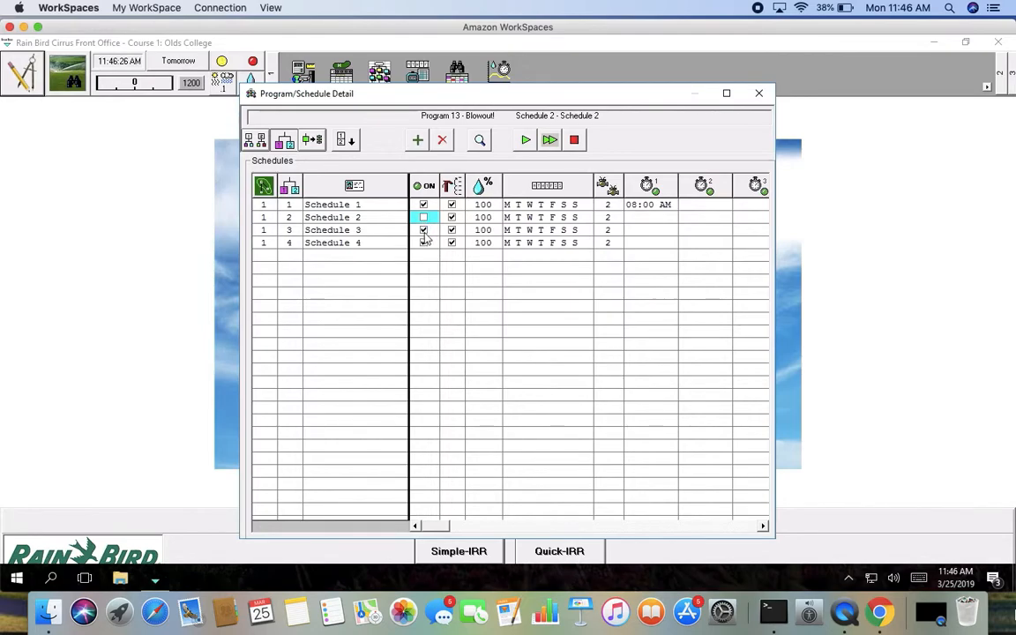
left_click(424, 232)
left_click(425, 245)
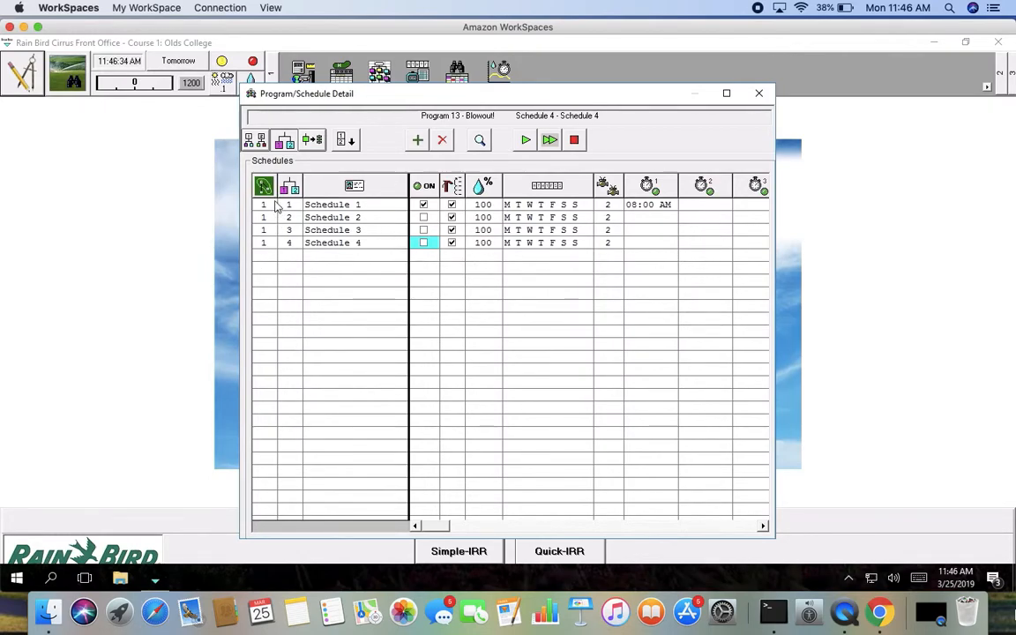
left_click(258, 143)
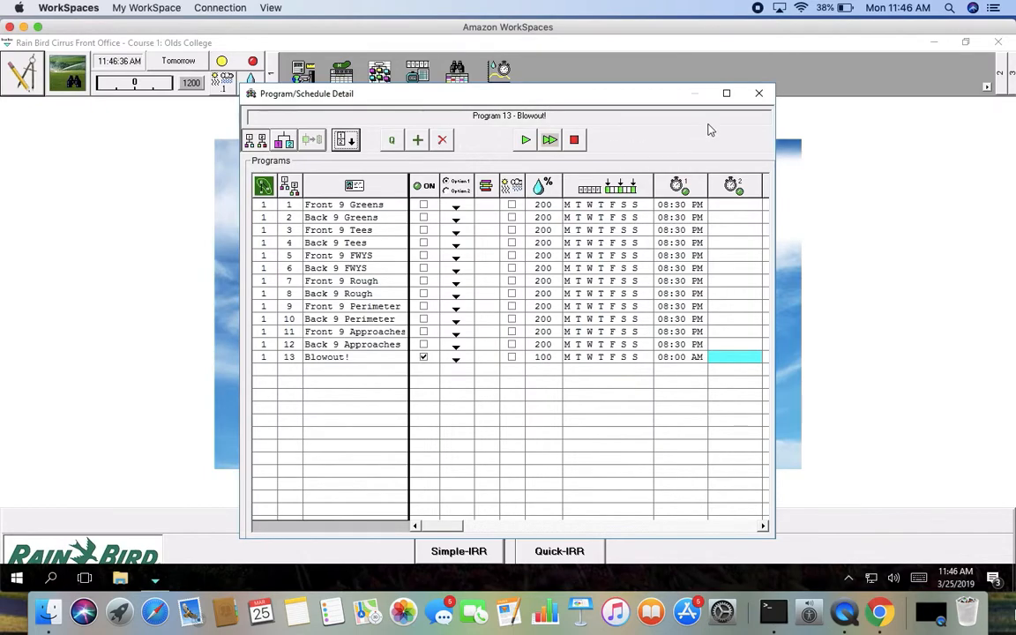
left_click(758, 93)
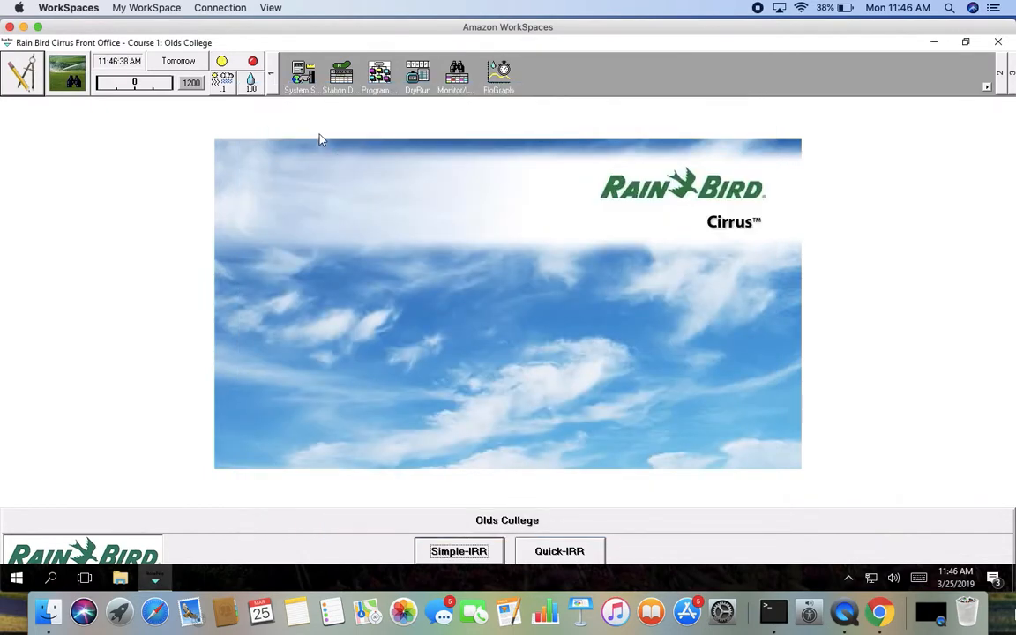
Step: Lower the system waterbudget in the Water Saver to 30%
left_click(251, 84)
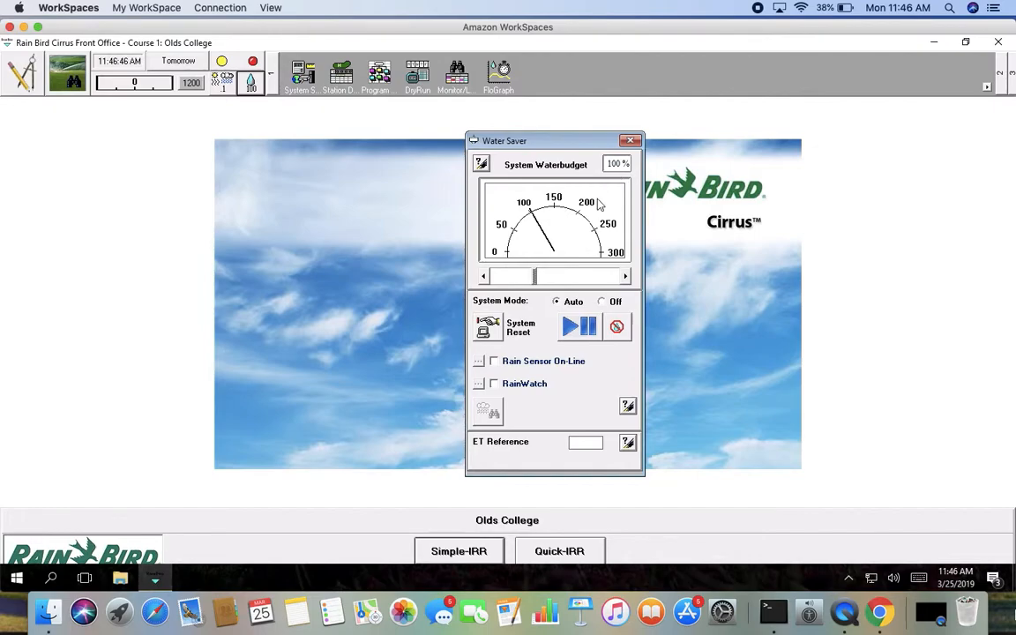
left_click(500, 281)
left_click(500, 280)
left_click(500, 280)
left_click(500, 280)
left_click(500, 280)
left_click(500, 280)
left_click(500, 281)
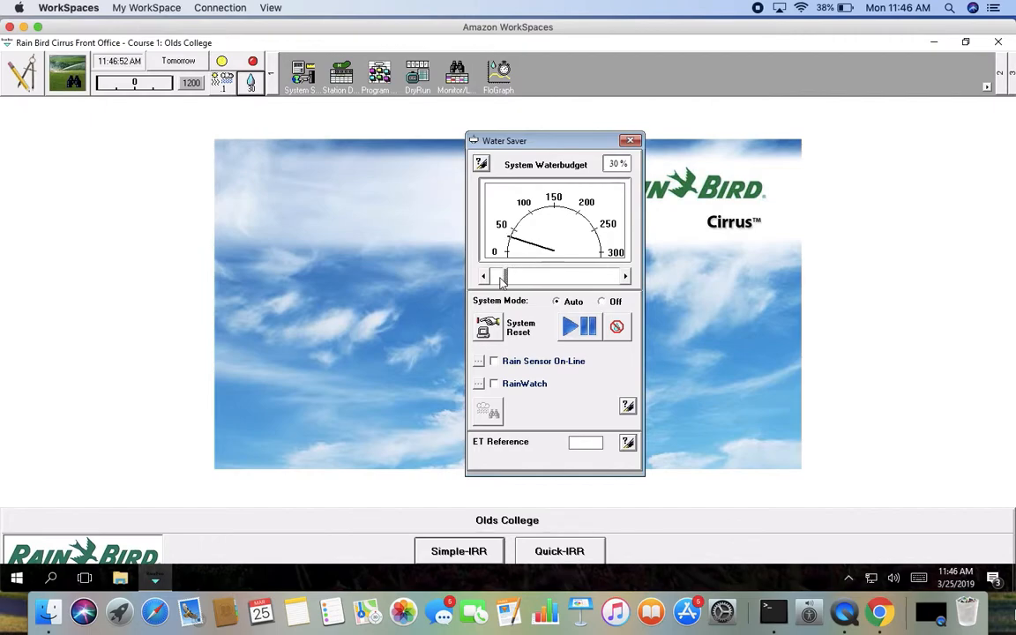
left_click(630, 141)
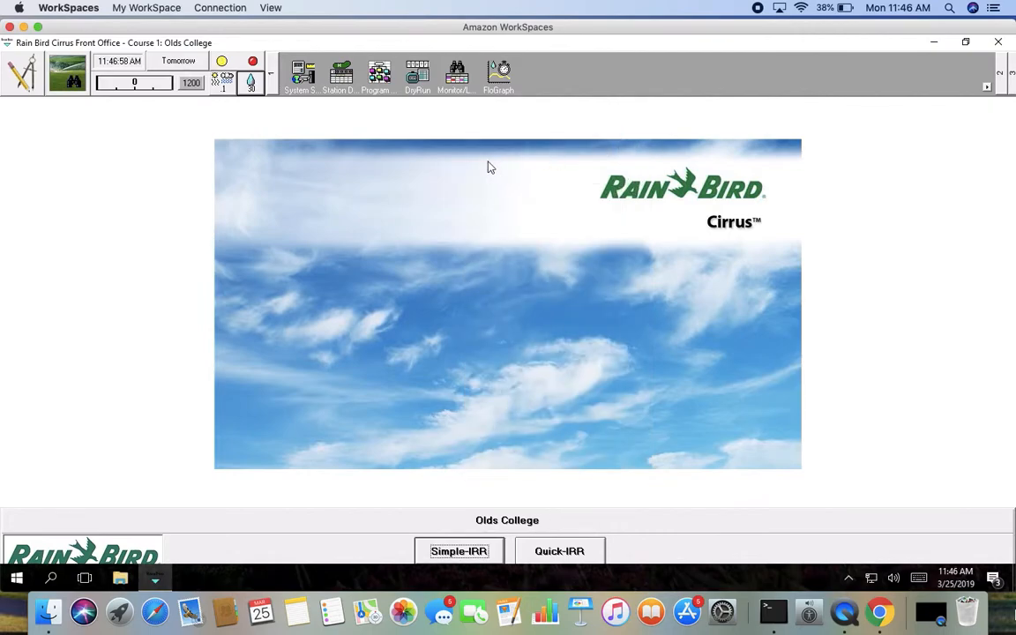
Step: Run a dry run for Friday from a start time of 8:00 AM to a stop time of 12:00 AM
left_click(420, 76)
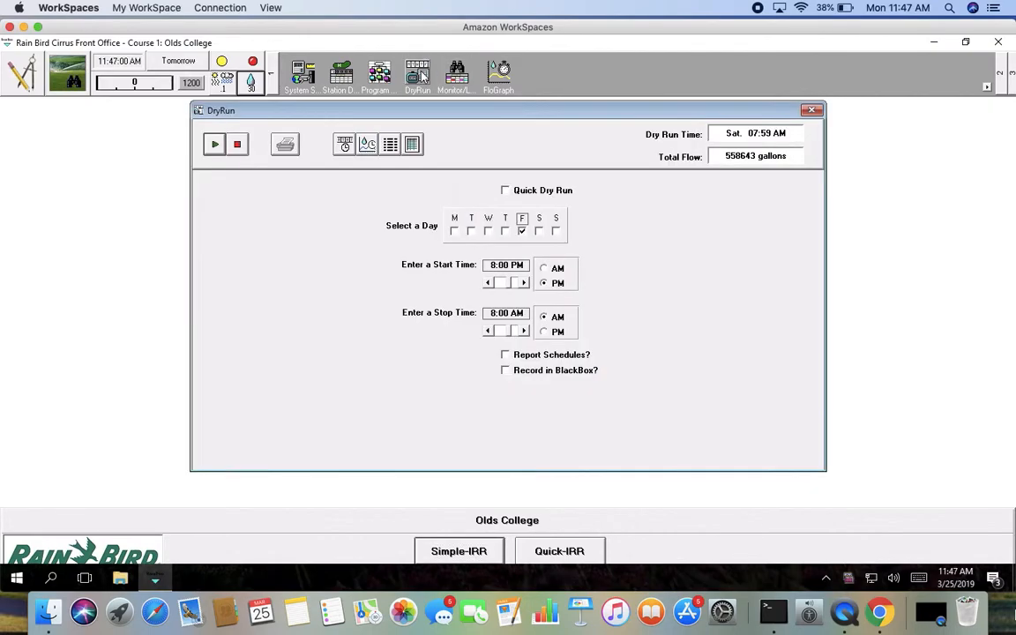
left_click(544, 269)
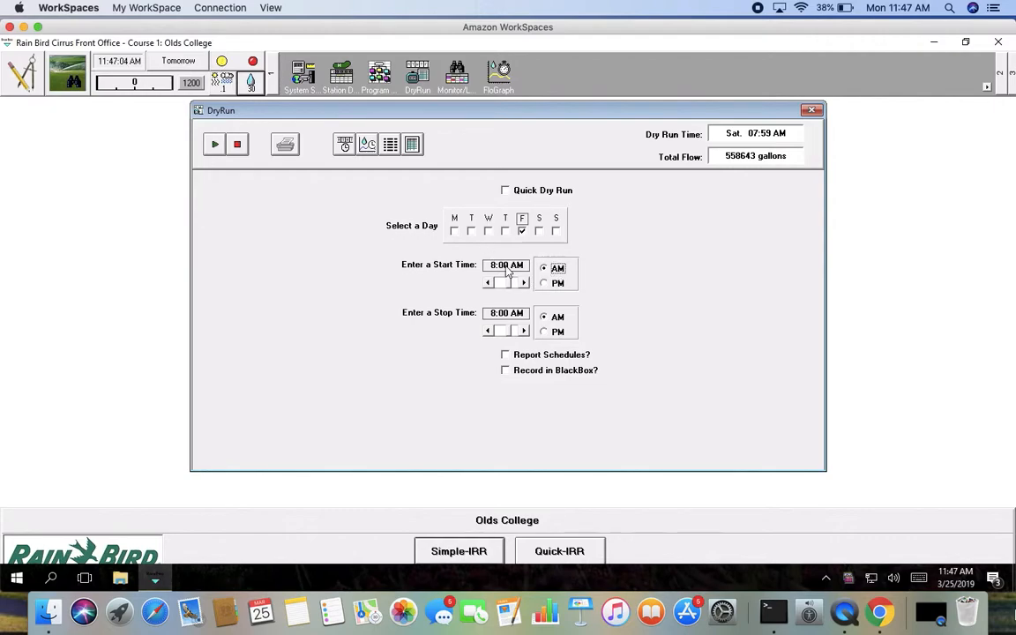
left_click(523, 331)
left_click(523, 330)
left_click(523, 331)
left_click(522, 331)
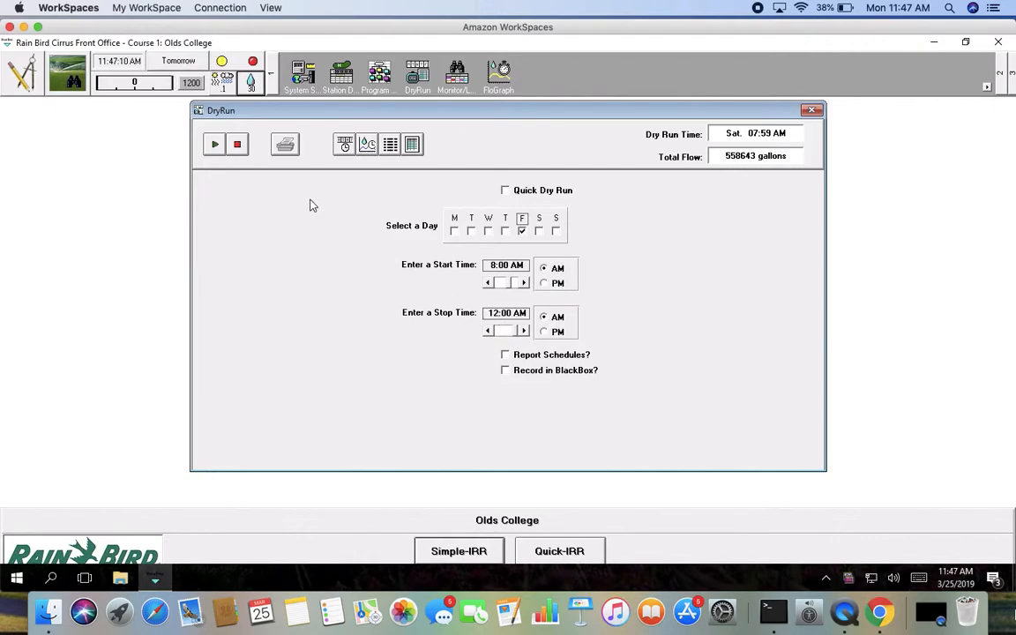
left_click(216, 145)
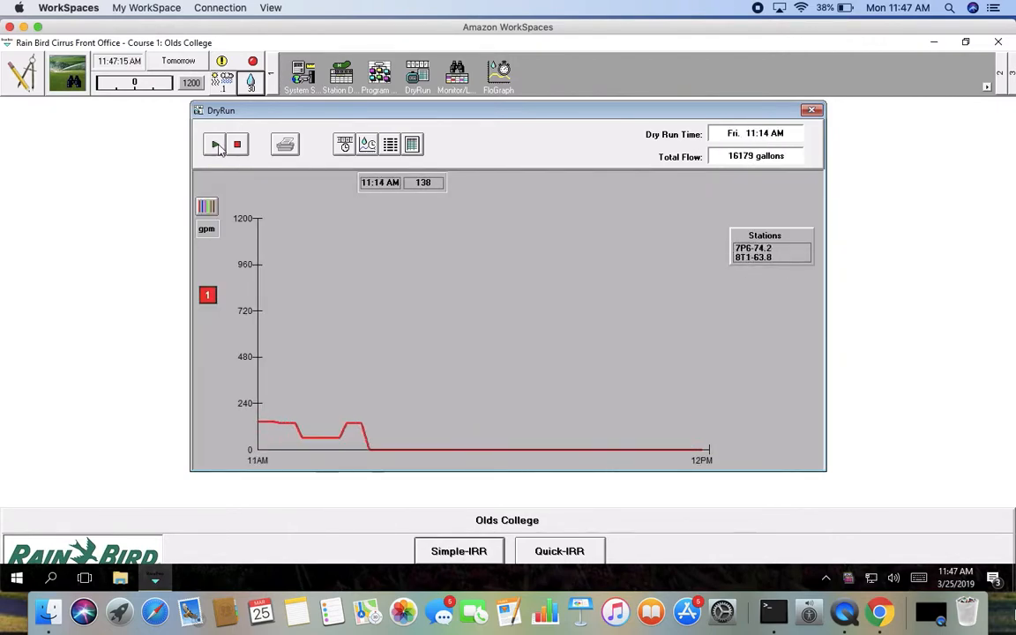
left_click(238, 146)
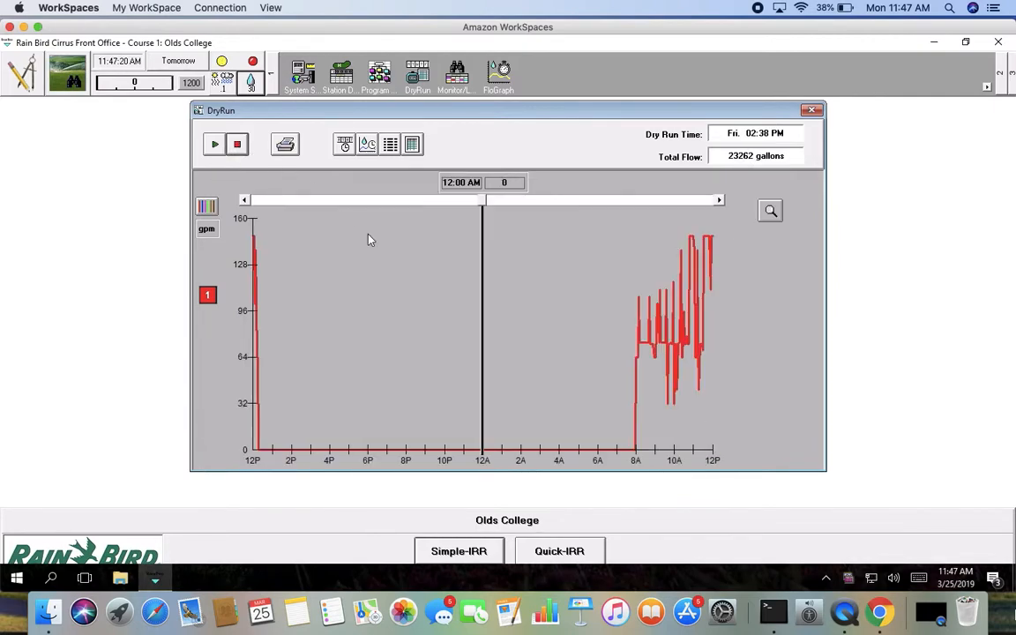
Step: Examine the dry run's flow graph over time and its per-hole station log, then close the dry run
left_click_drag(484, 205, 281, 255)
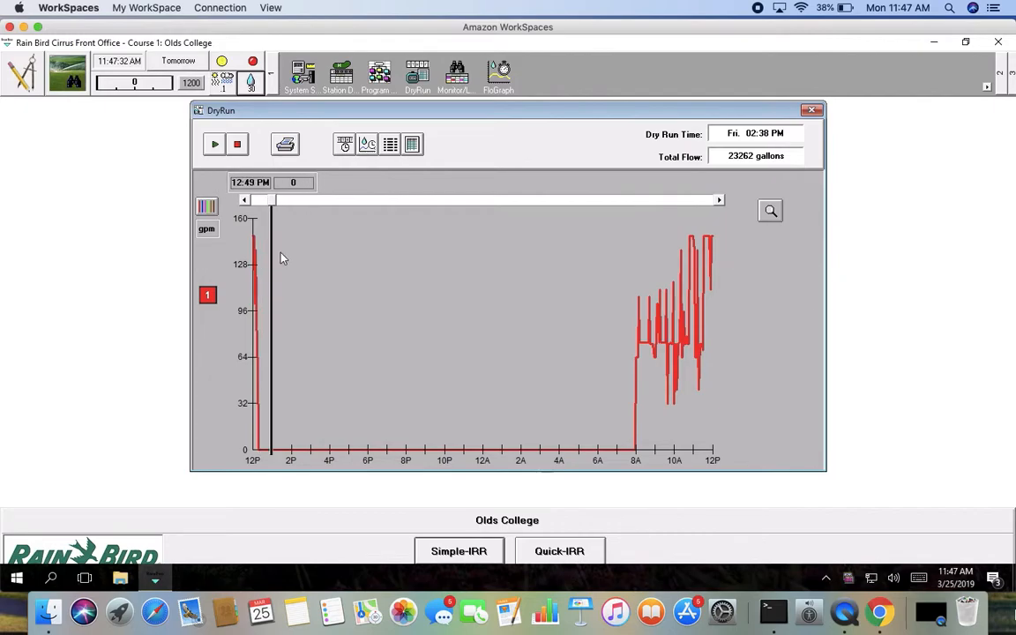
left_click(412, 144)
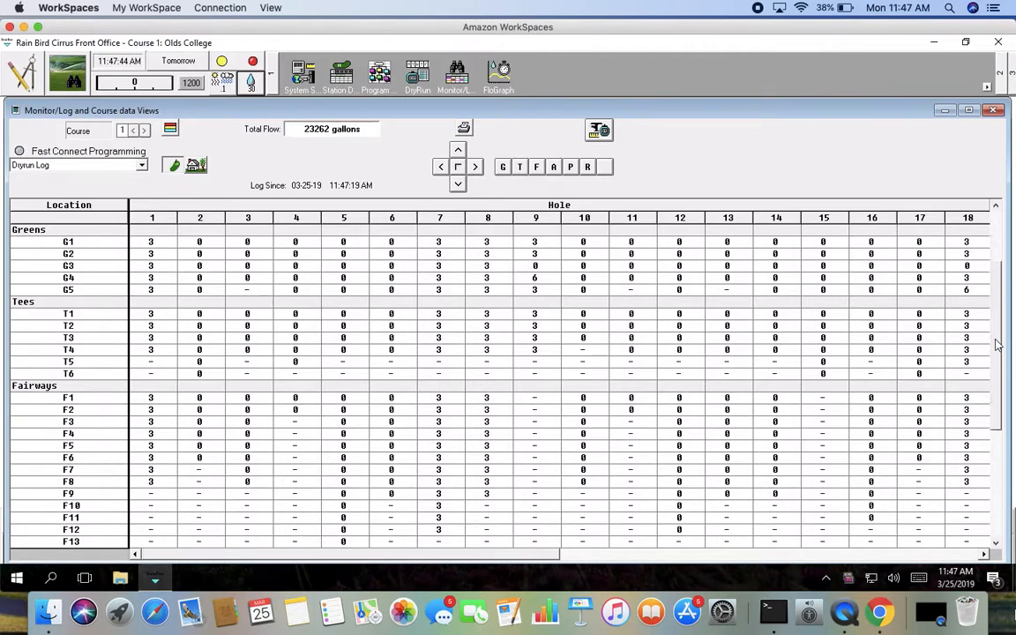
left_click_drag(1001, 291, 1000, 425)
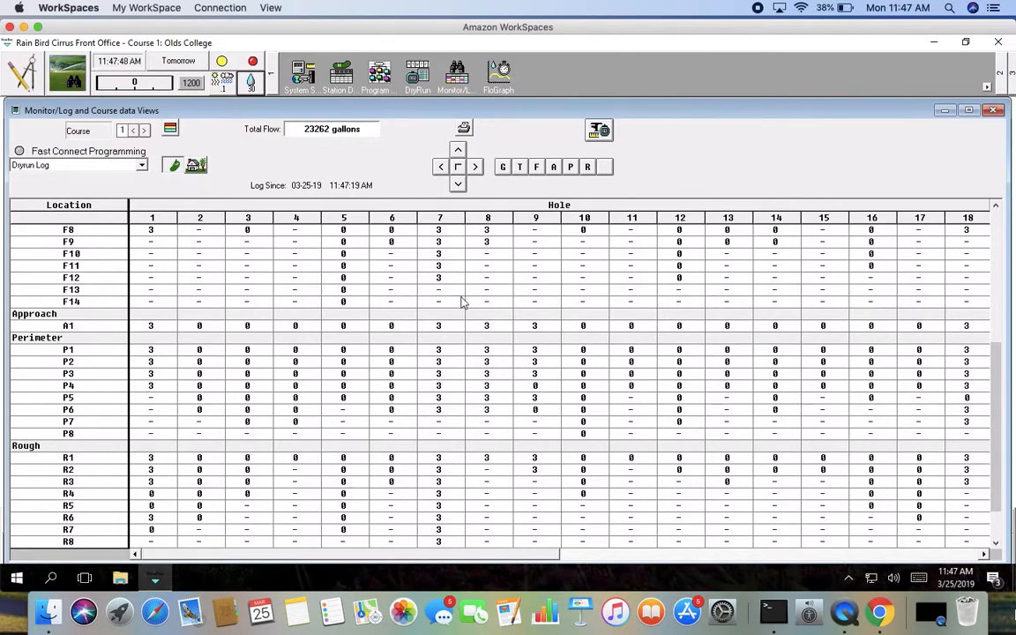
left_click(991, 112)
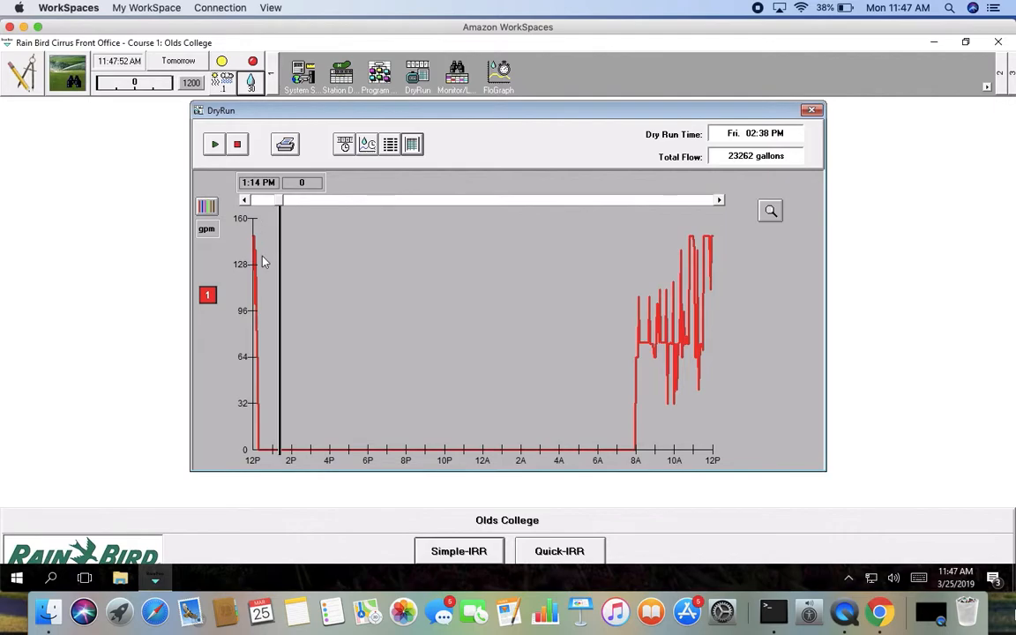
left_click(810, 110)
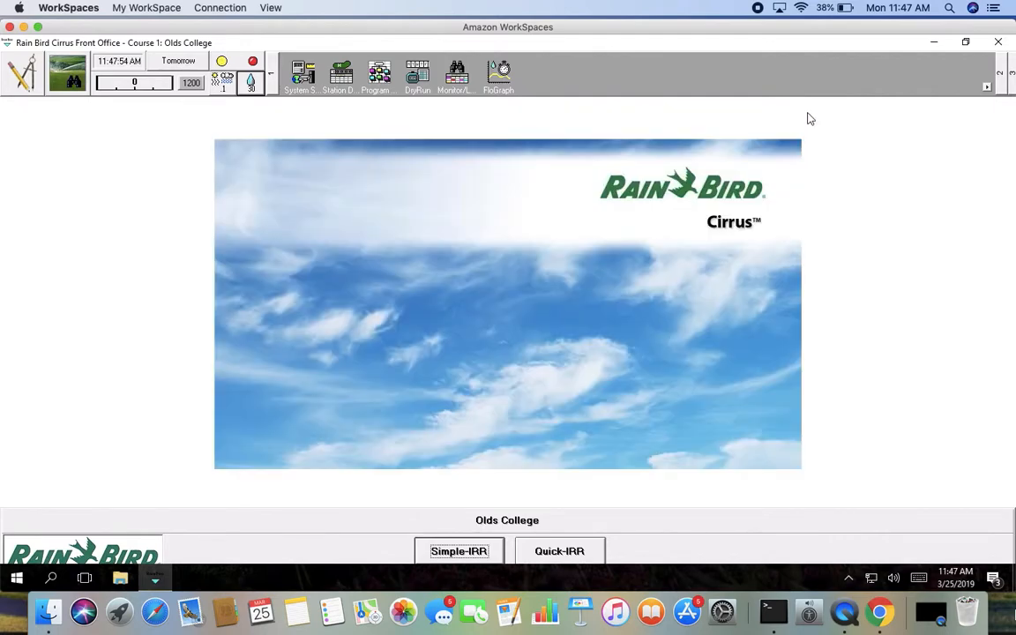
Step: Give the Blowout! program's Schedule 1 a second start time of 12:15 PM
left_click(380, 76)
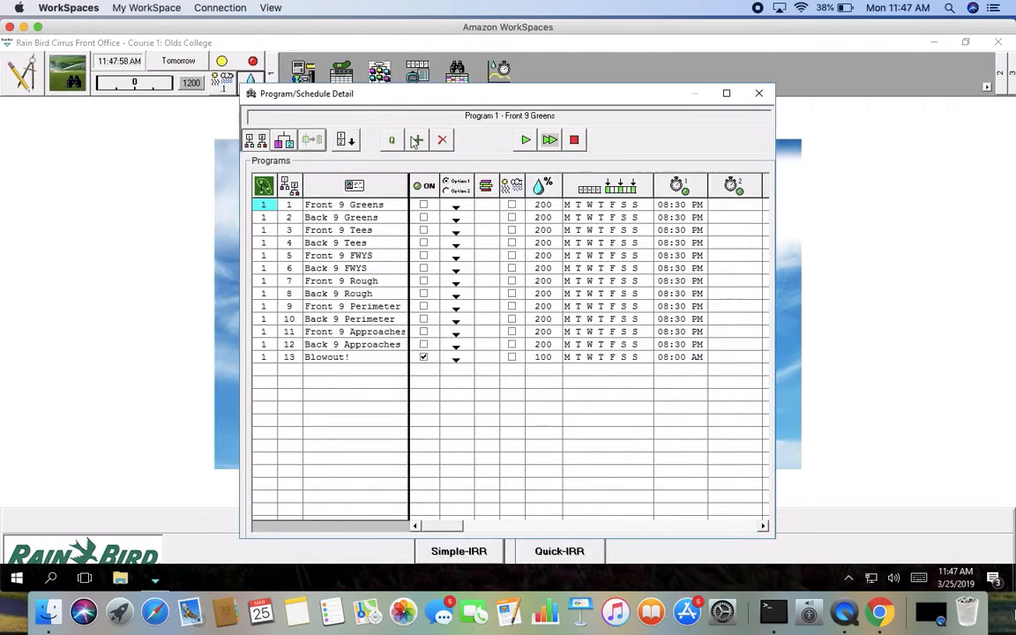
left_click(326, 357)
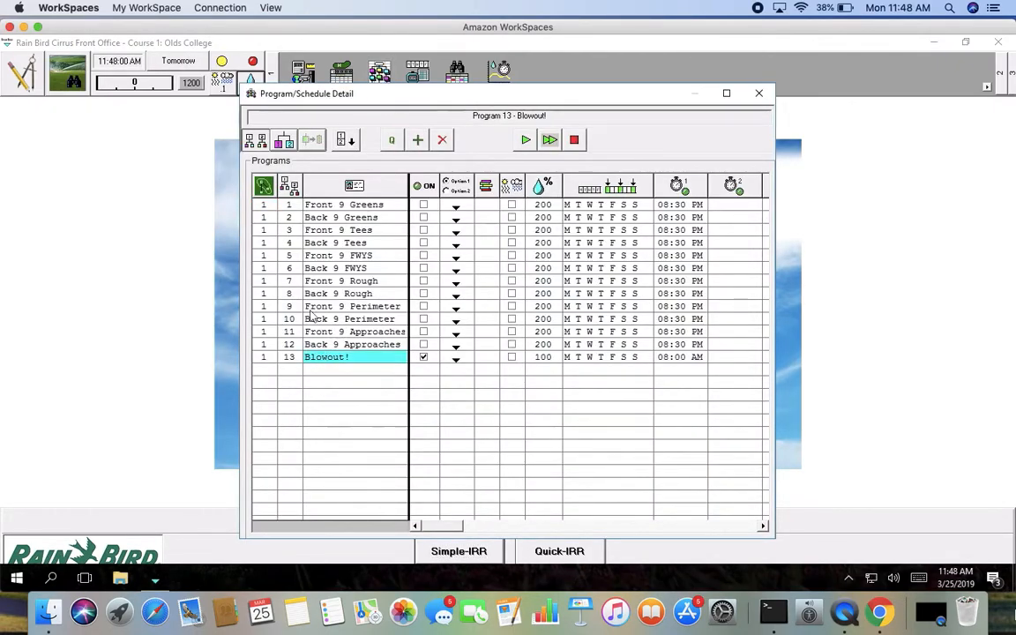
left_click(261, 139)
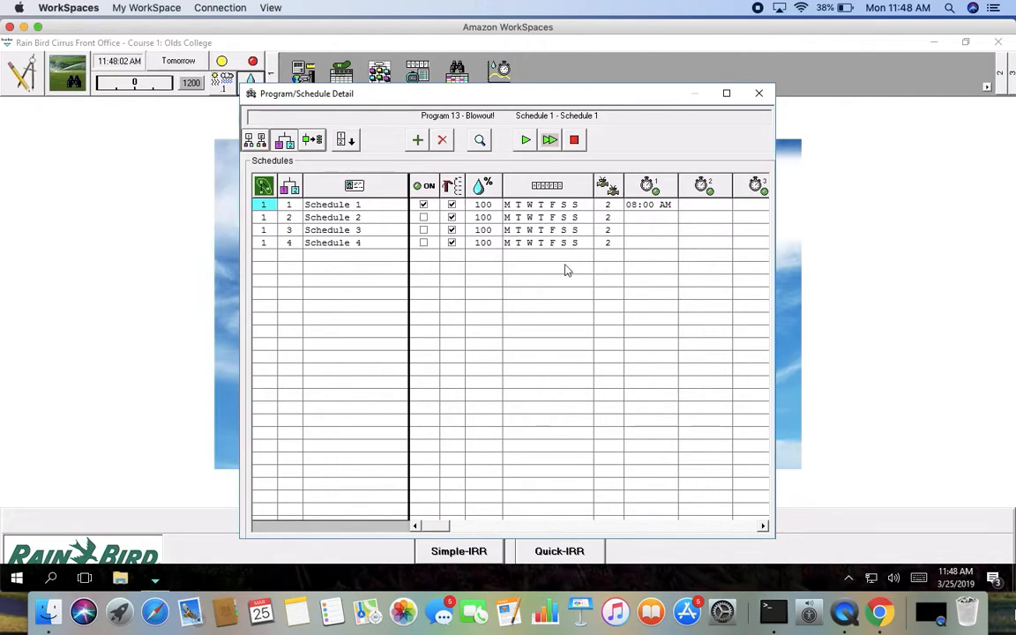
left_click(698, 206)
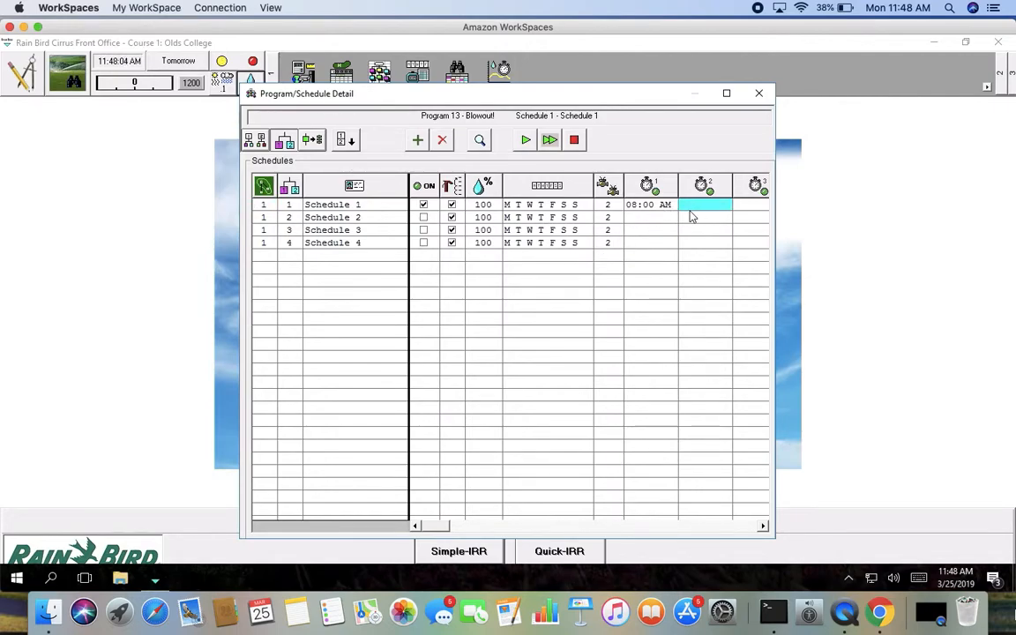
type("12")
type("pm")
key("Tab")
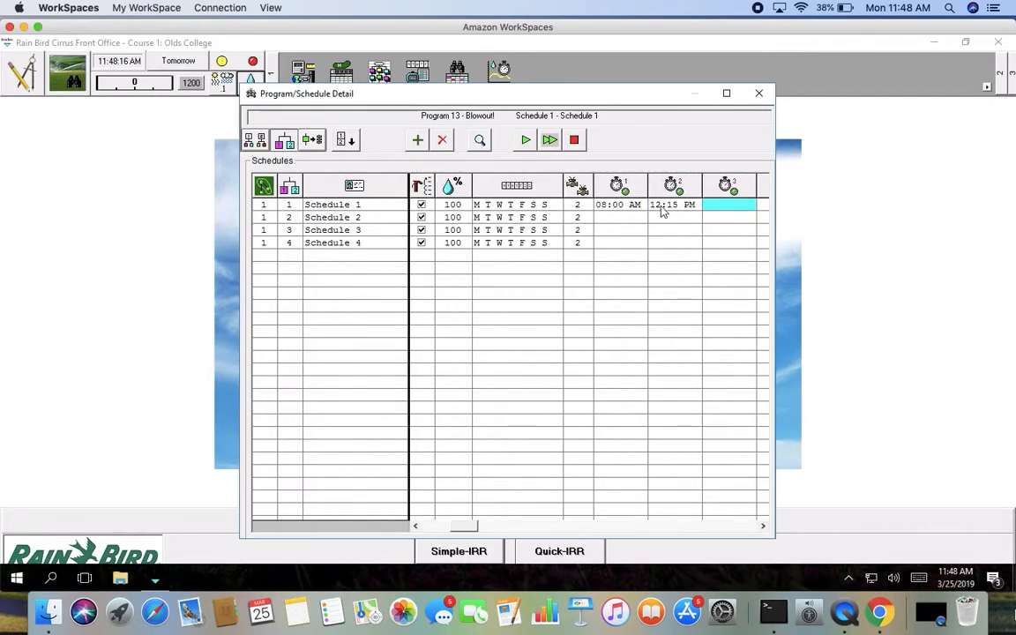
Step: Rerun the Friday dry run with the 8:00 AM start and 12:00 AM stop times
left_click(759, 93)
left_click(420, 76)
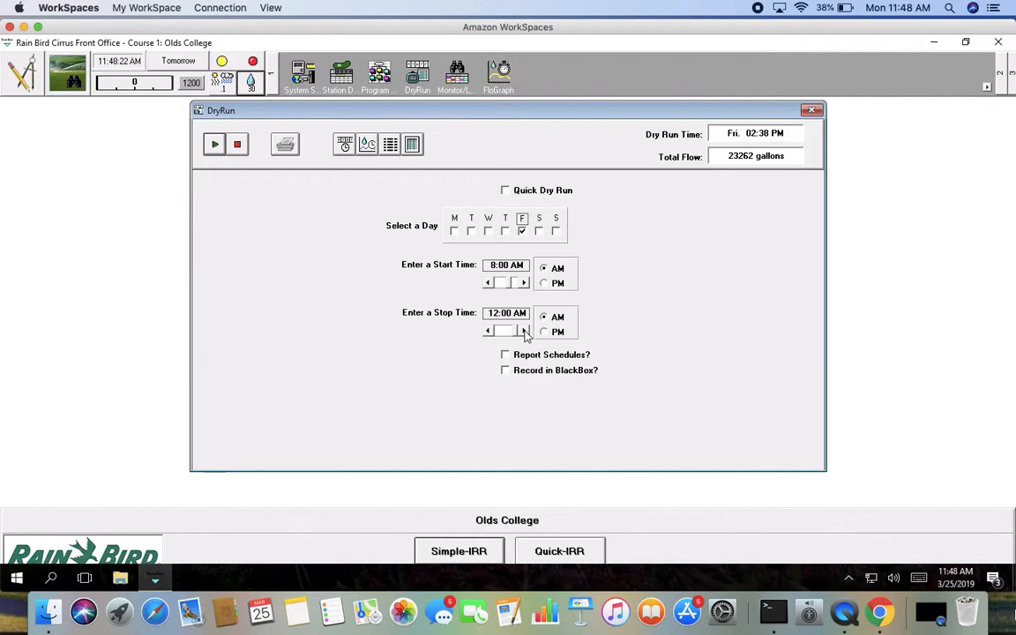
left_click(214, 145)
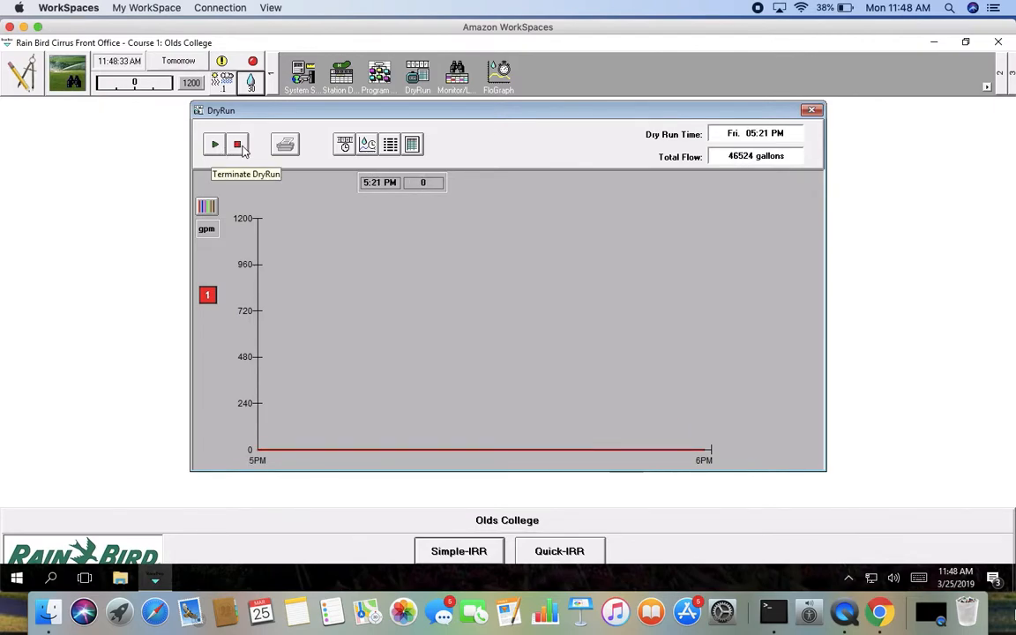
left_click(239, 146)
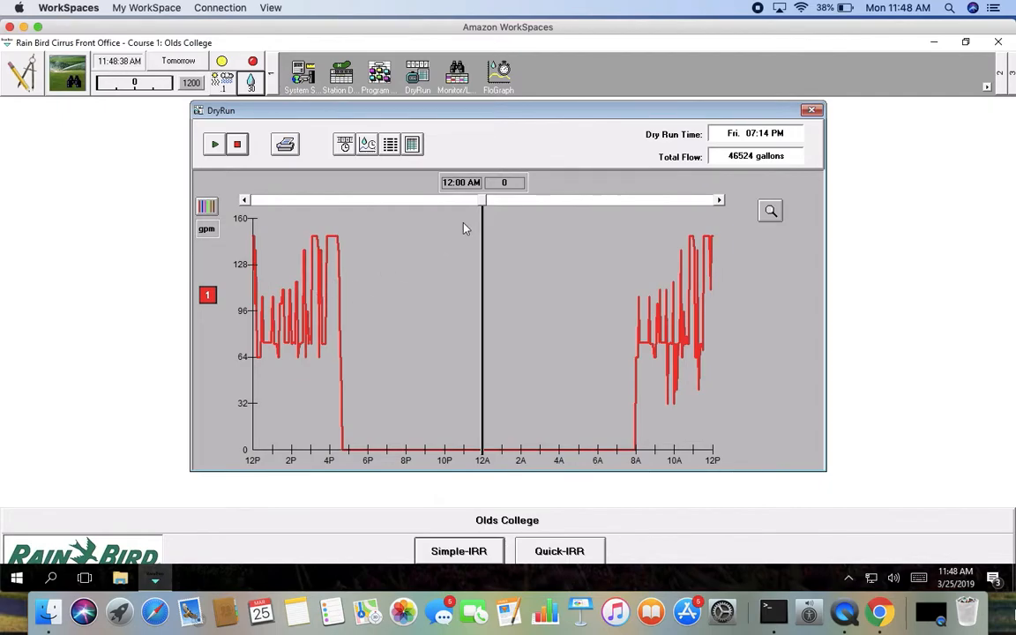
Step: Scrub through the dry run's flow graph and check its per-hole station log, then close the dry run
left_click_drag(483, 200, 394, 208)
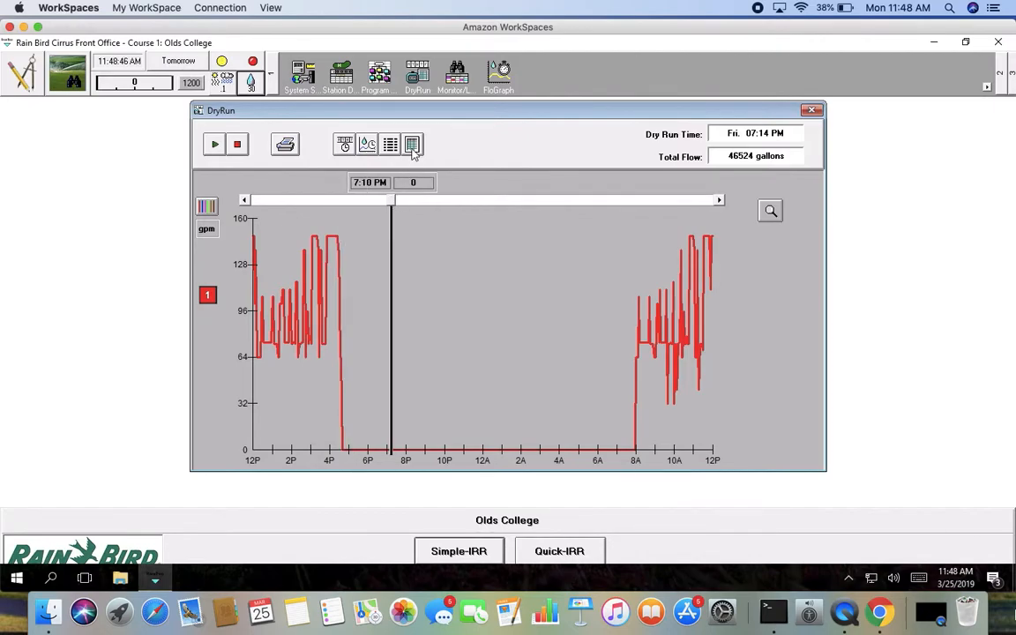
left_click(371, 144)
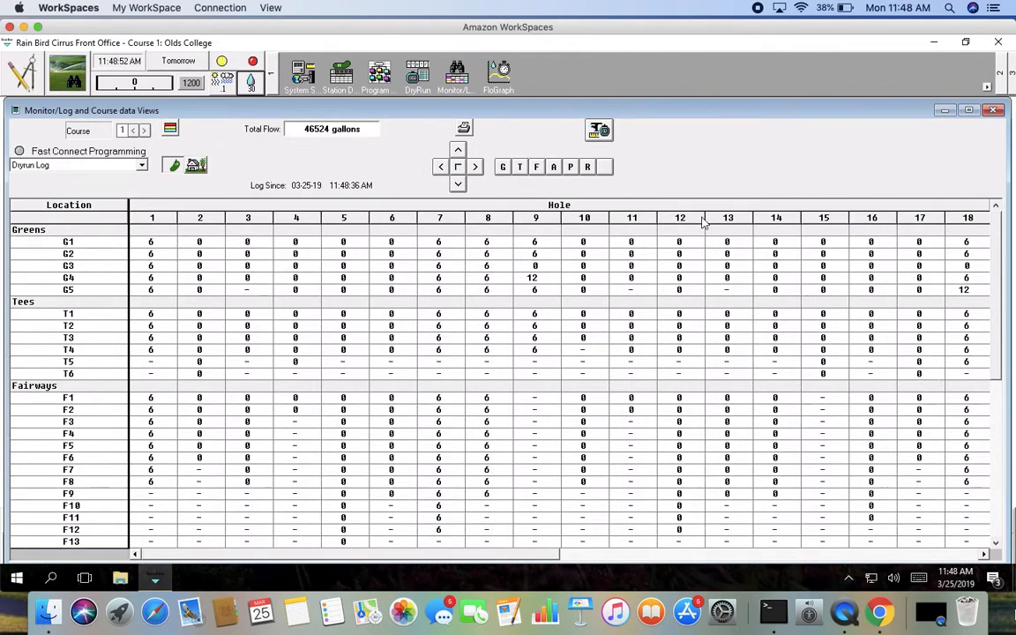
left_click(993, 110)
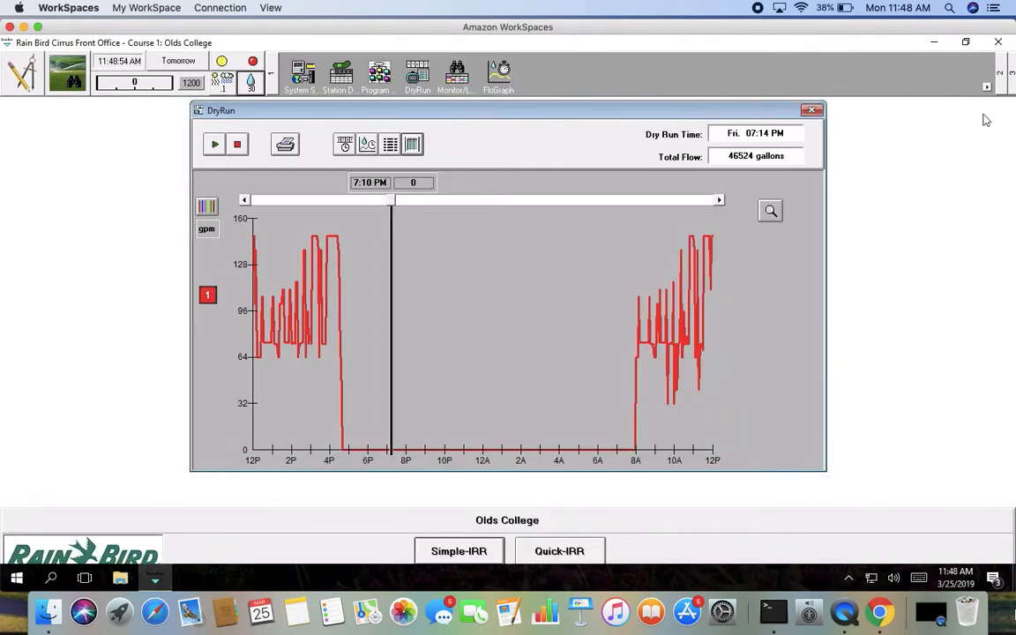
left_click_drag(394, 205, 360, 209)
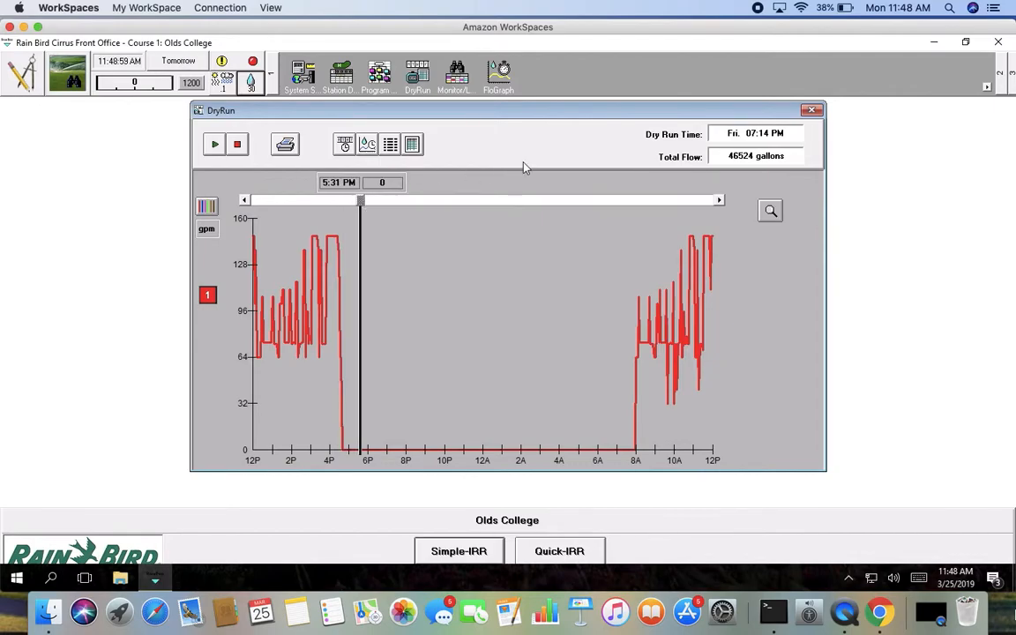
left_click(811, 109)
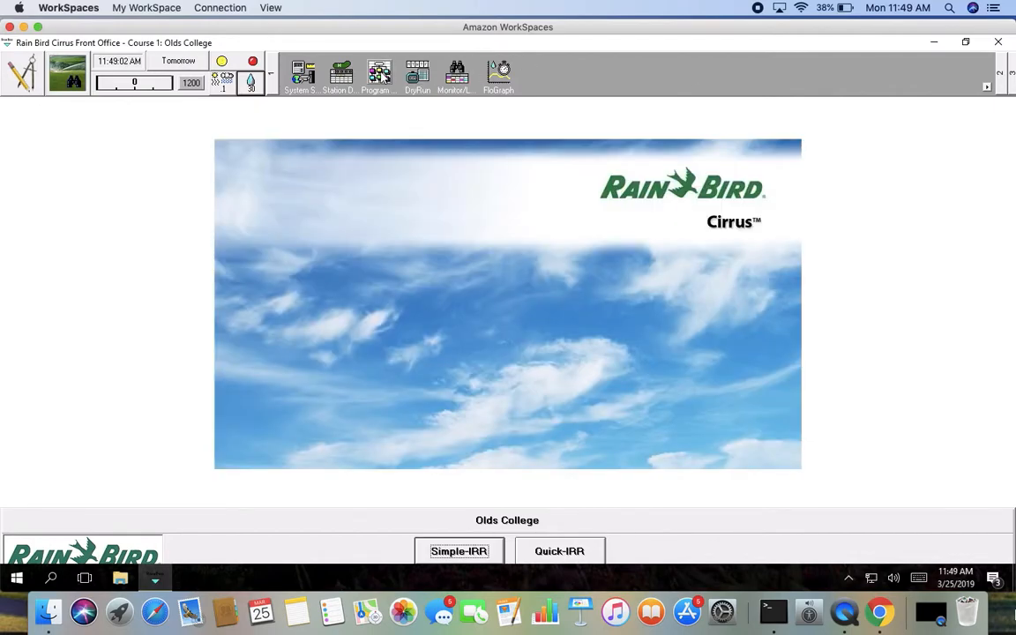
Step: Give the Blowout! program's Schedule 1 a third start time of 4:40 PM
left_click(382, 75)
left_click(324, 357)
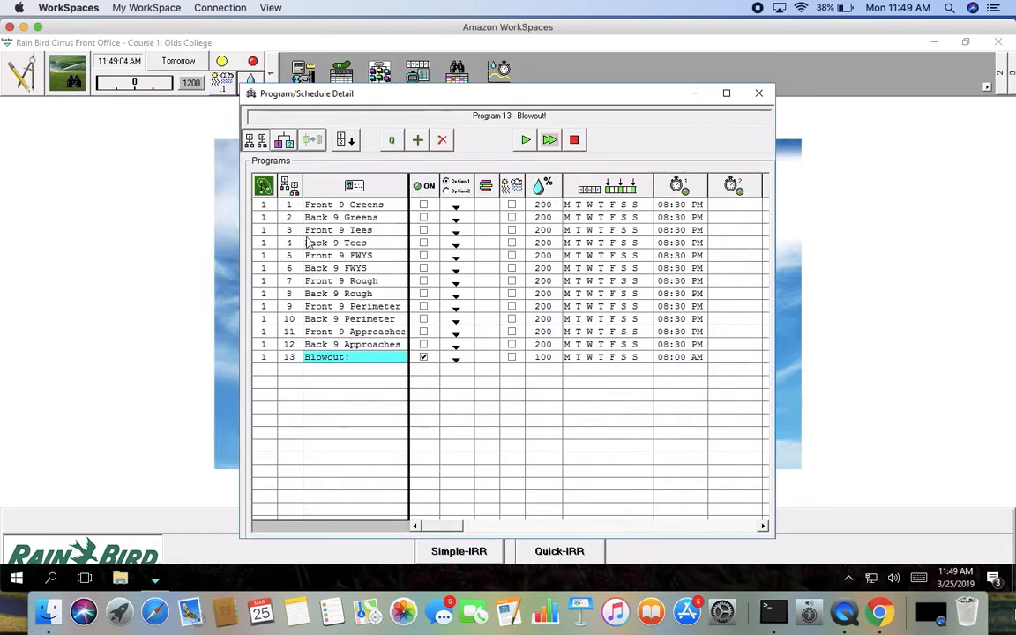
left_click(256, 137)
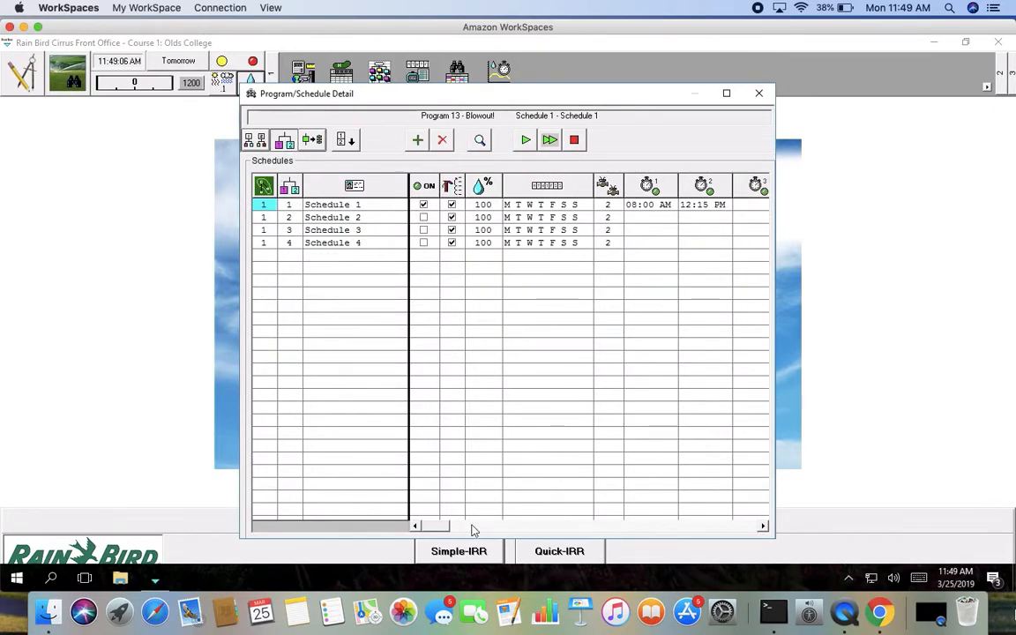
left_click_drag(444, 526, 489, 527)
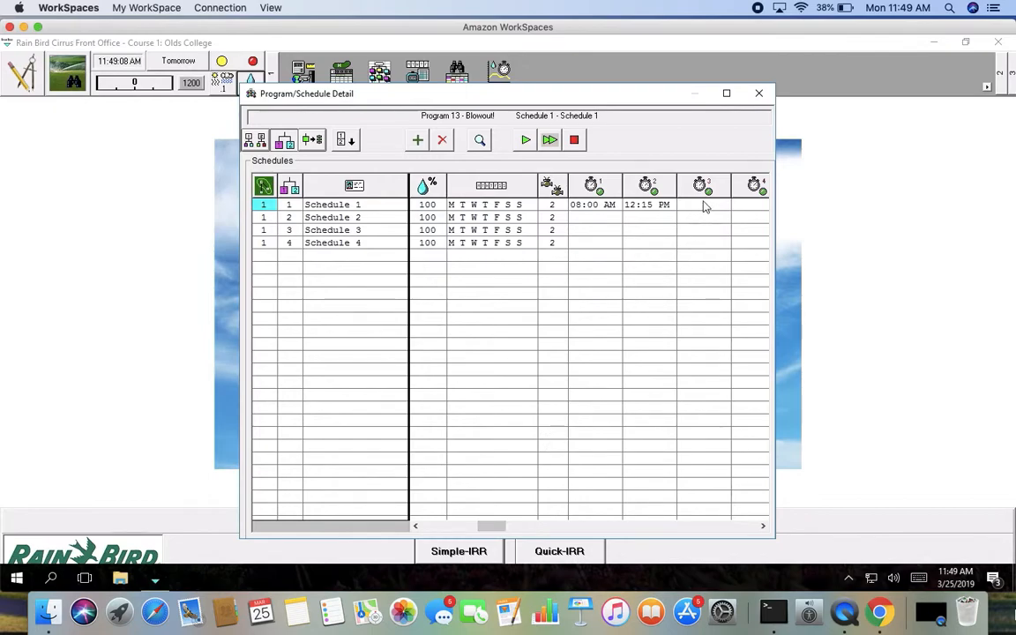
left_click(704, 205)
type("4:40pm")
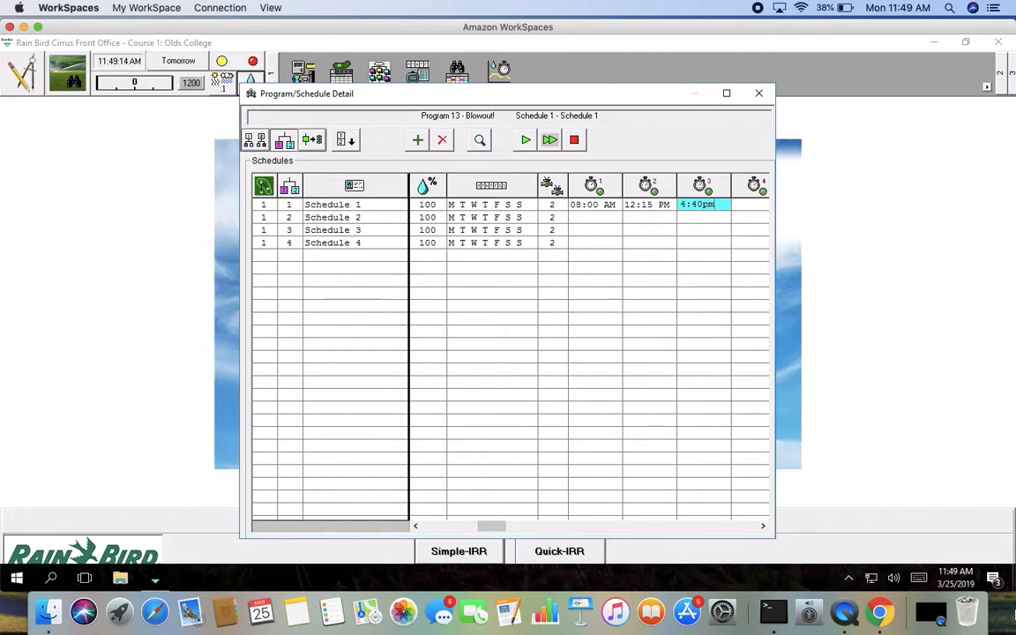
key("Tab")
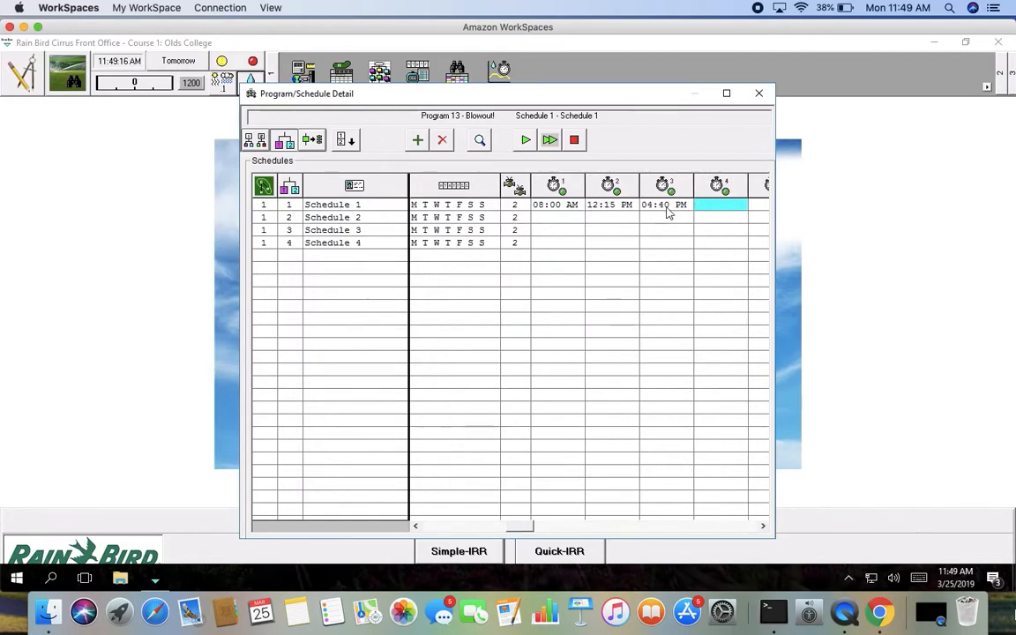
Step: Run the Friday dry run again to test the added start time
left_click(760, 93)
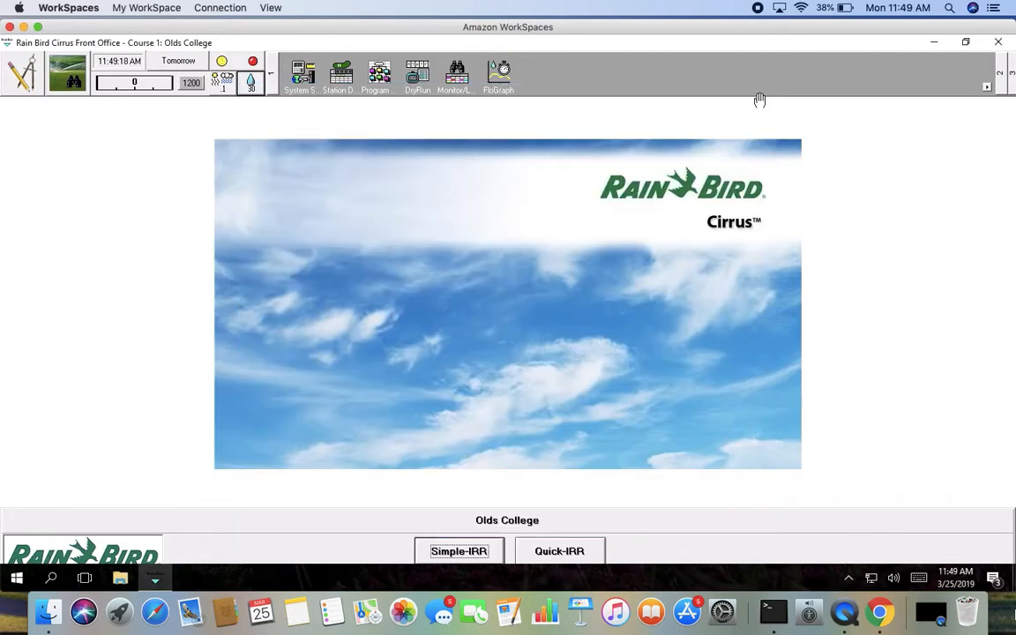
left_click(419, 80)
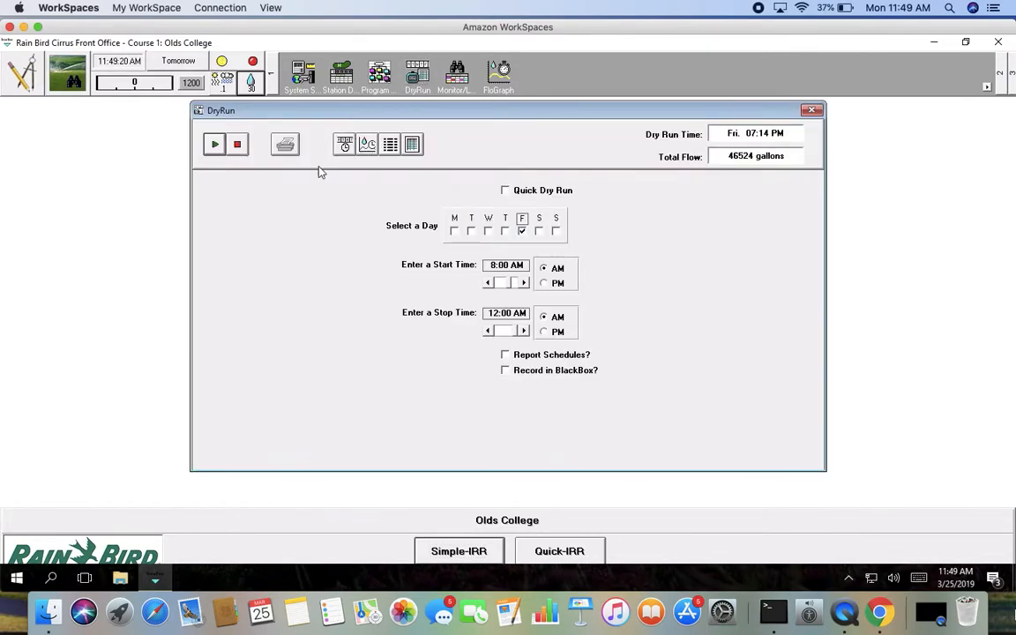
left_click(214, 143)
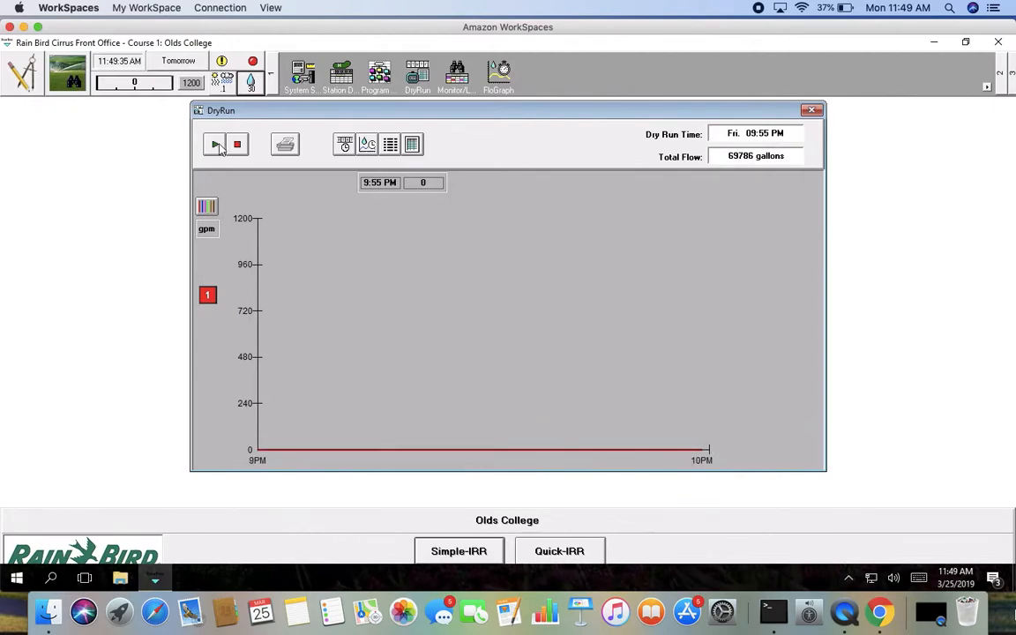
left_click(240, 147)
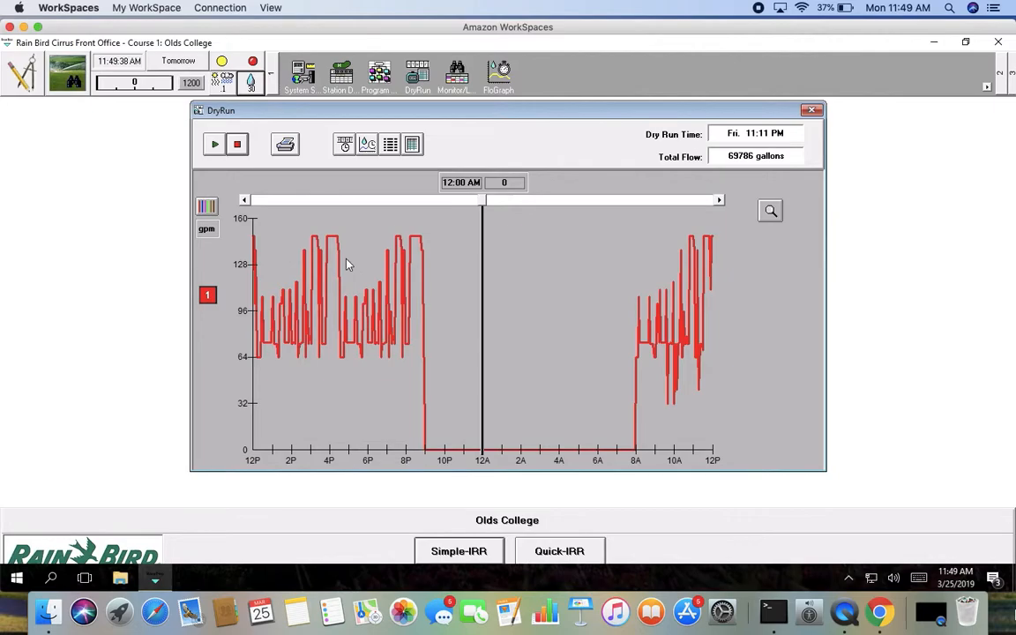
Step: Review the new dry run's per-hole station log and flow graph timeline, then close the dry run
left_click(412, 145)
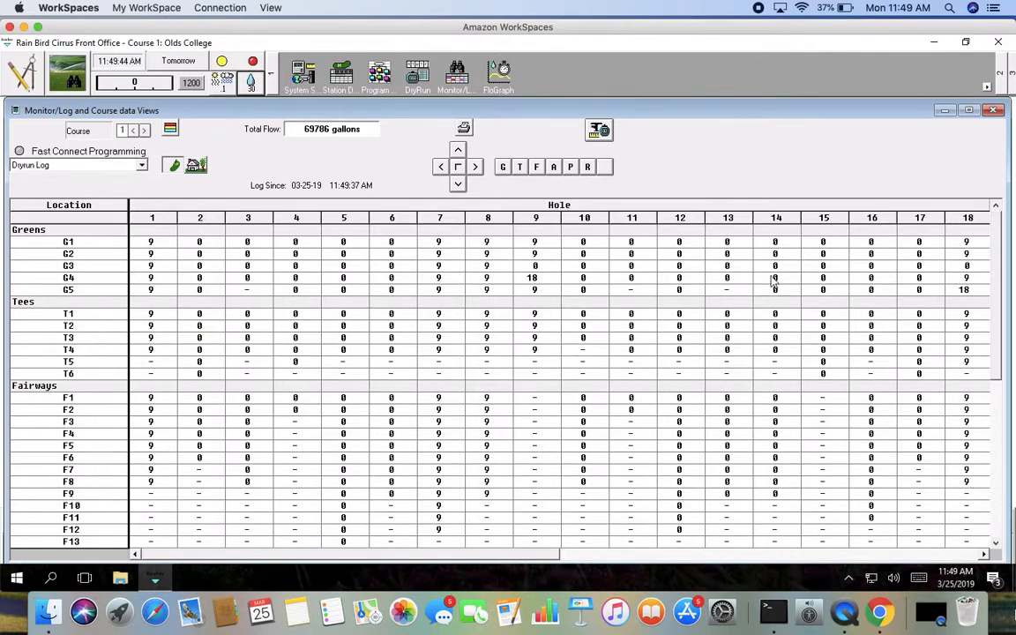
left_click(992, 111)
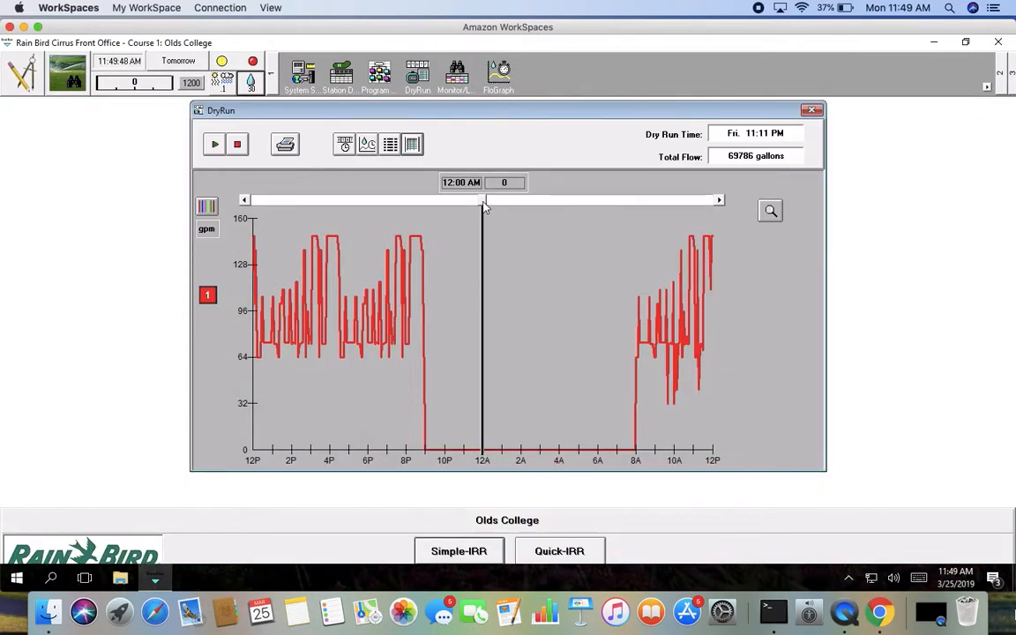
left_click_drag(484, 198, 440, 216)
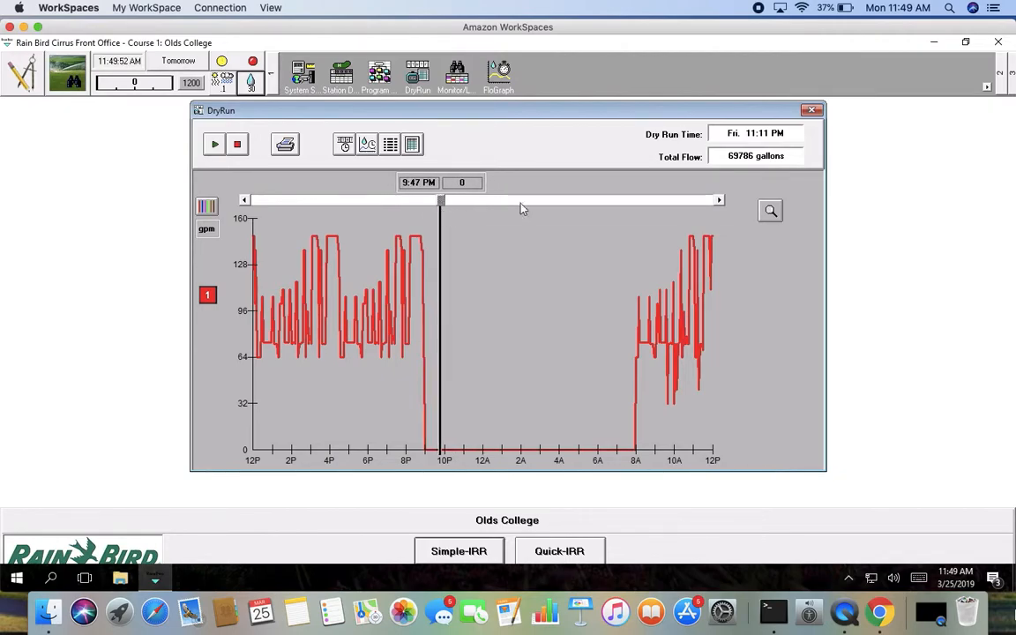
left_click(811, 111)
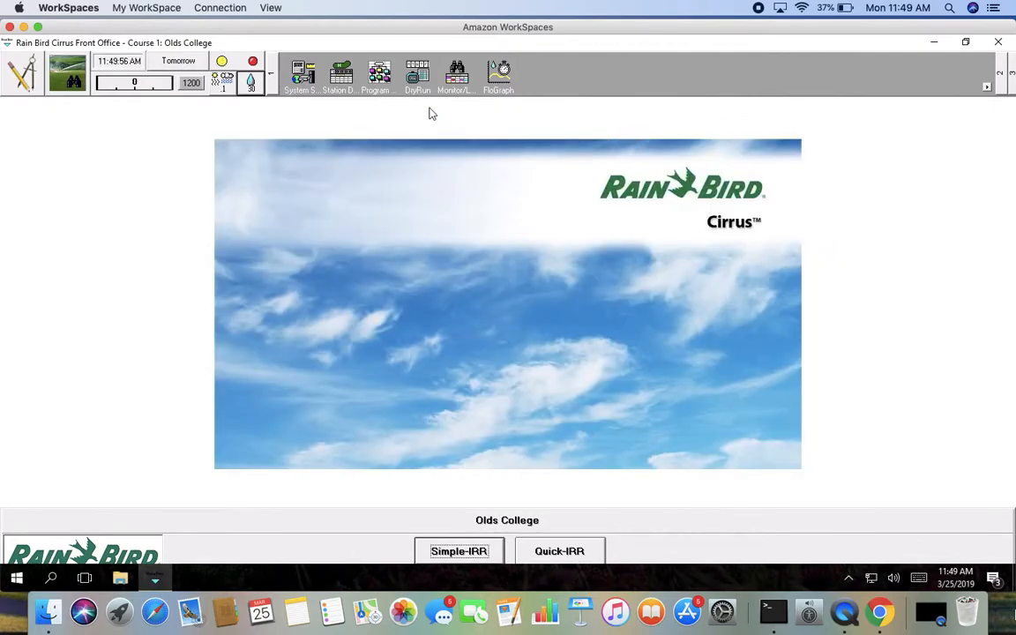
Step: In the Blowout! program, switch Schedule 2 on and Schedule 1 off, then close the schedule window
left_click(381, 78)
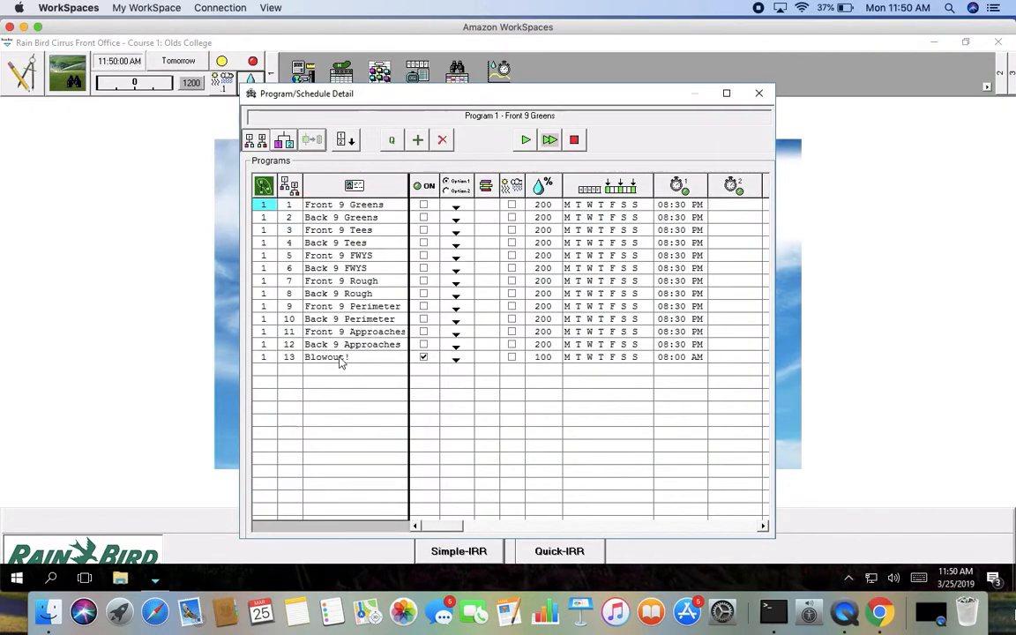
left_click(338, 358)
left_click(256, 137)
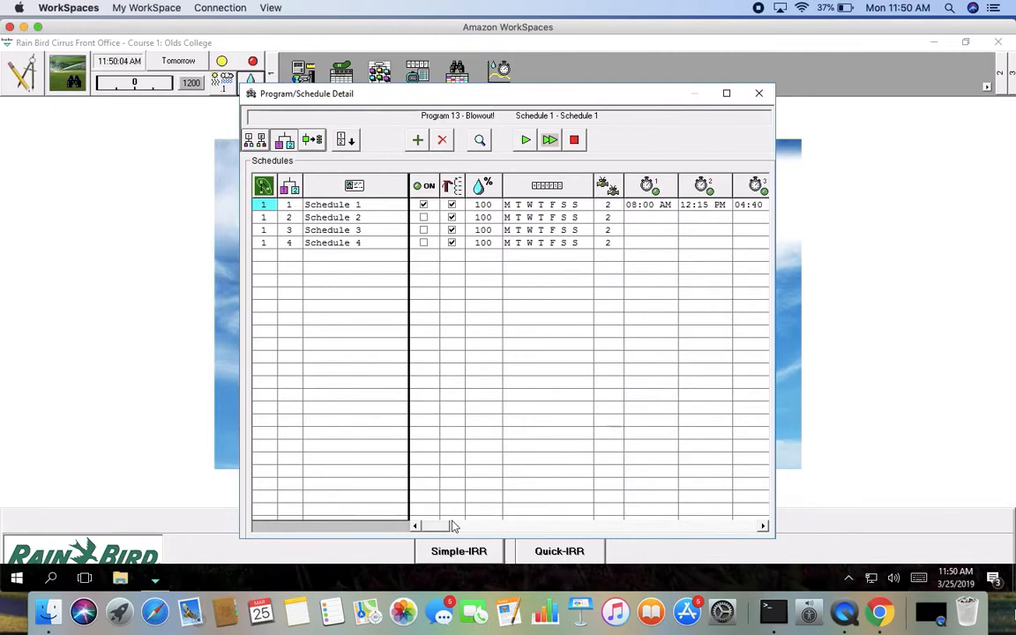
left_click_drag(466, 527, 472, 526)
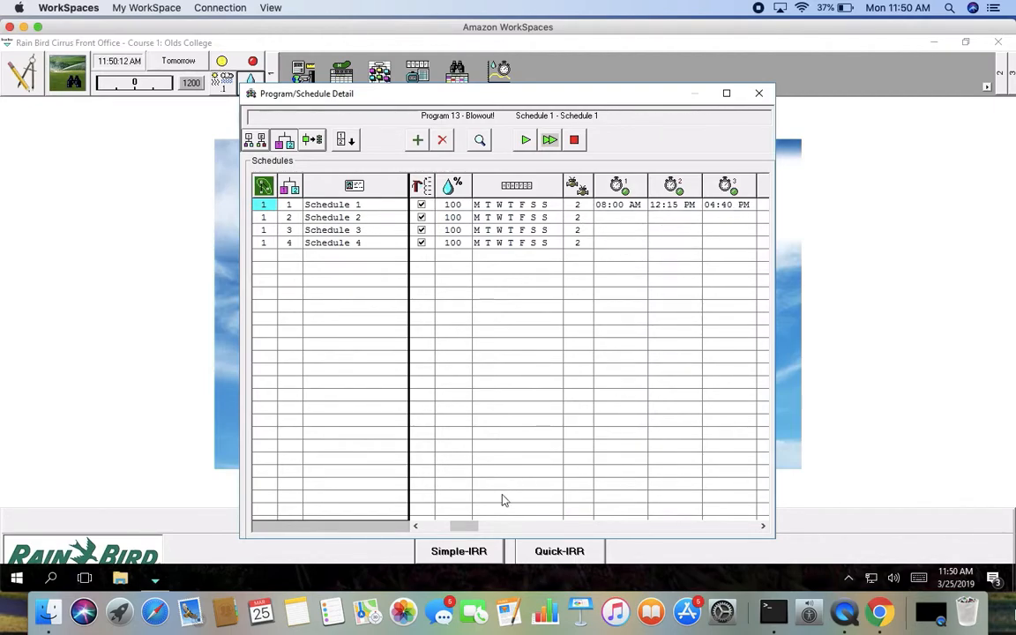
left_click_drag(465, 533, 432, 528)
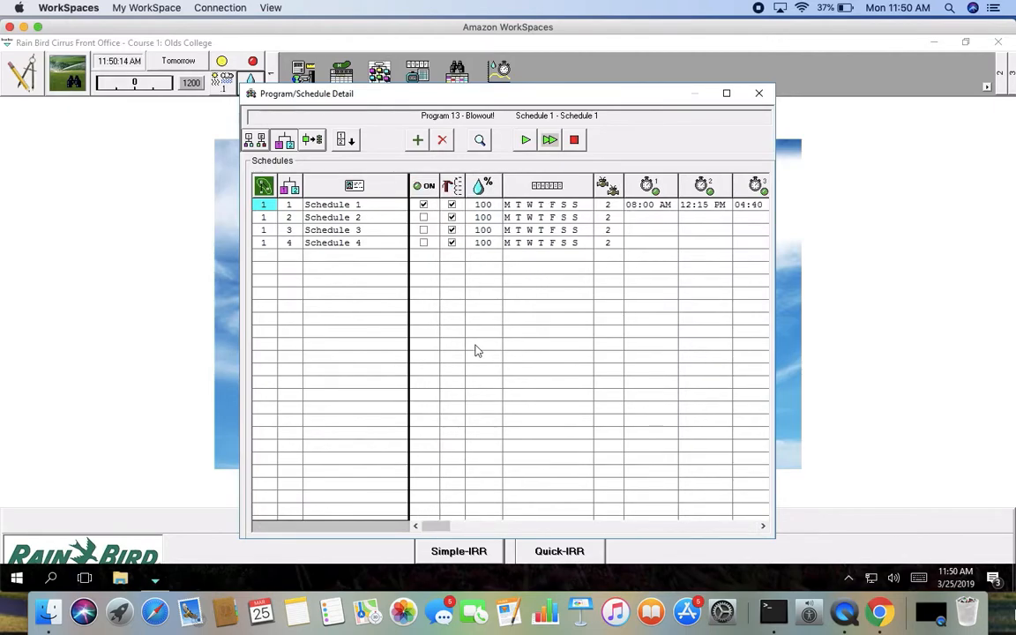
left_click(424, 219)
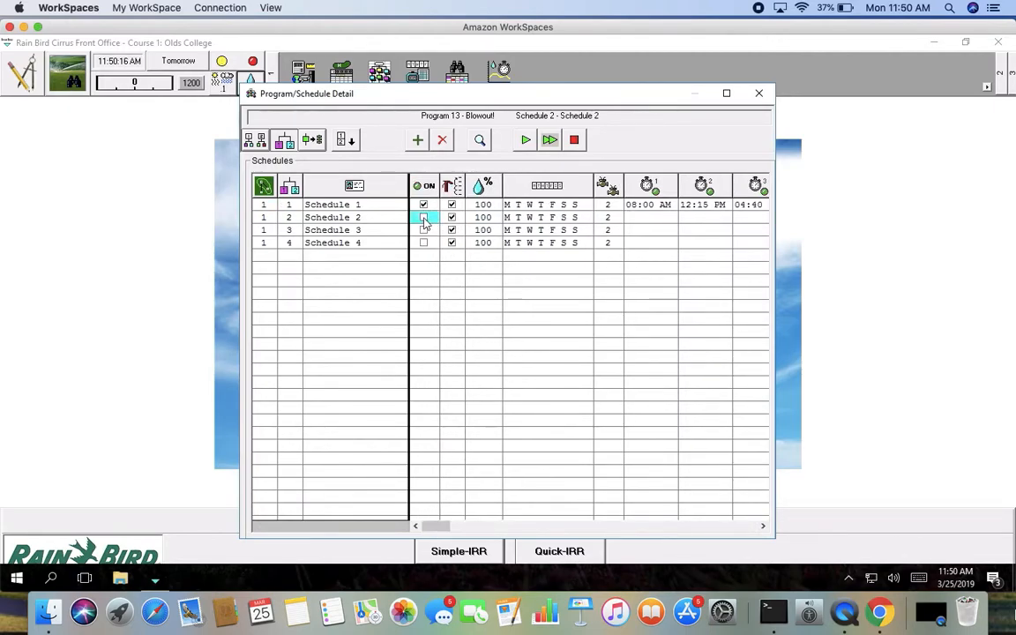
left_click(424, 205)
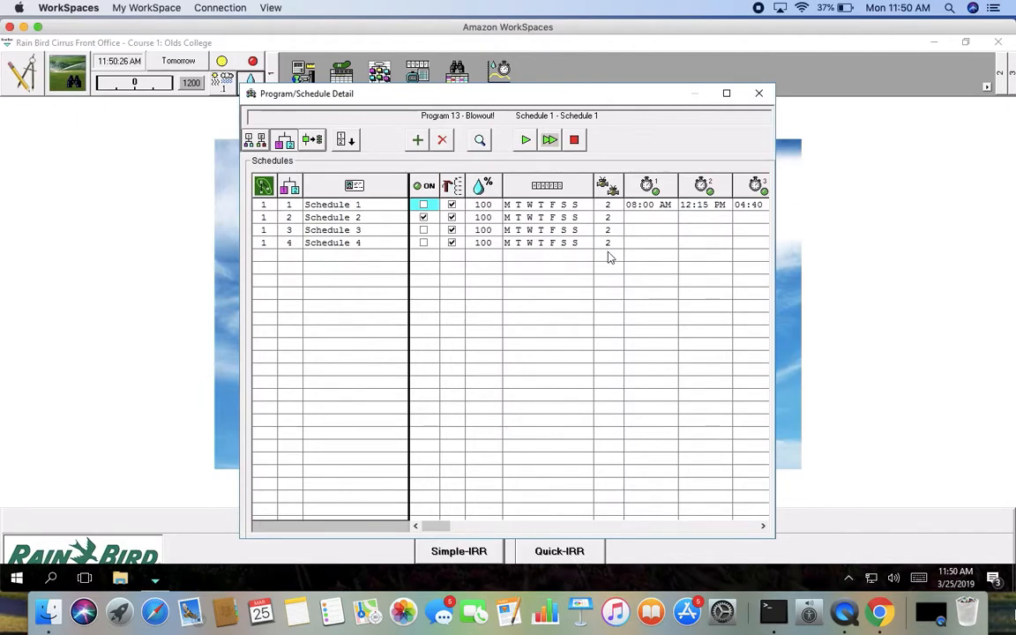
left_click(760, 94)
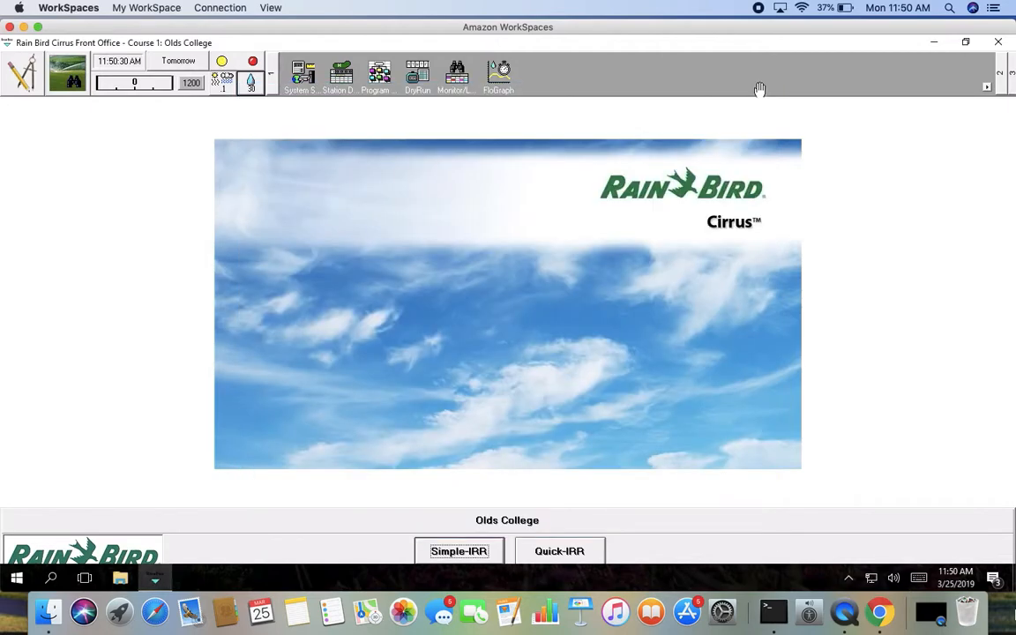
left_click(759, 11)
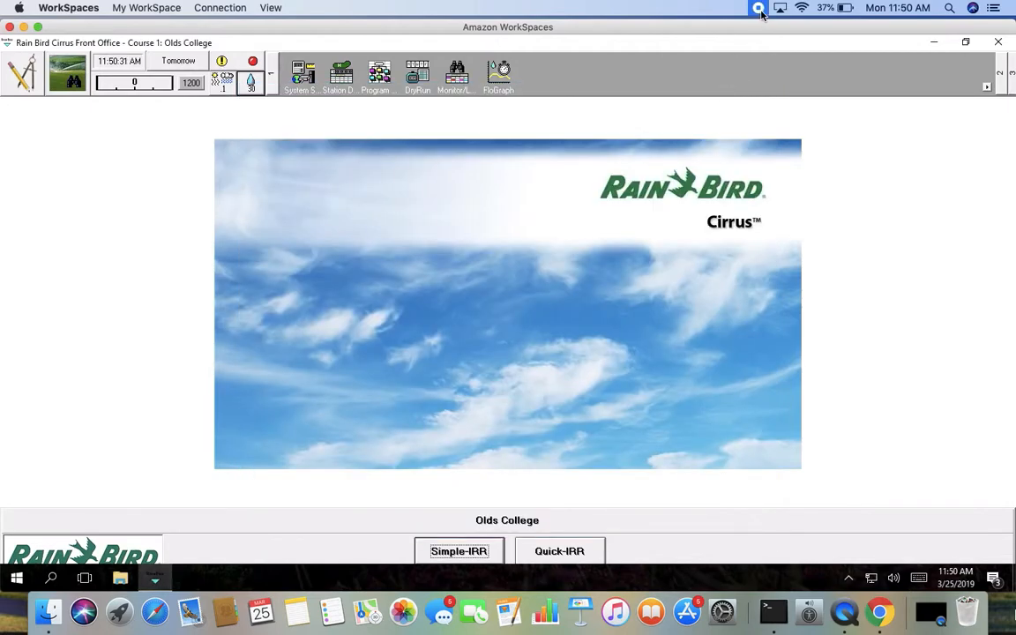